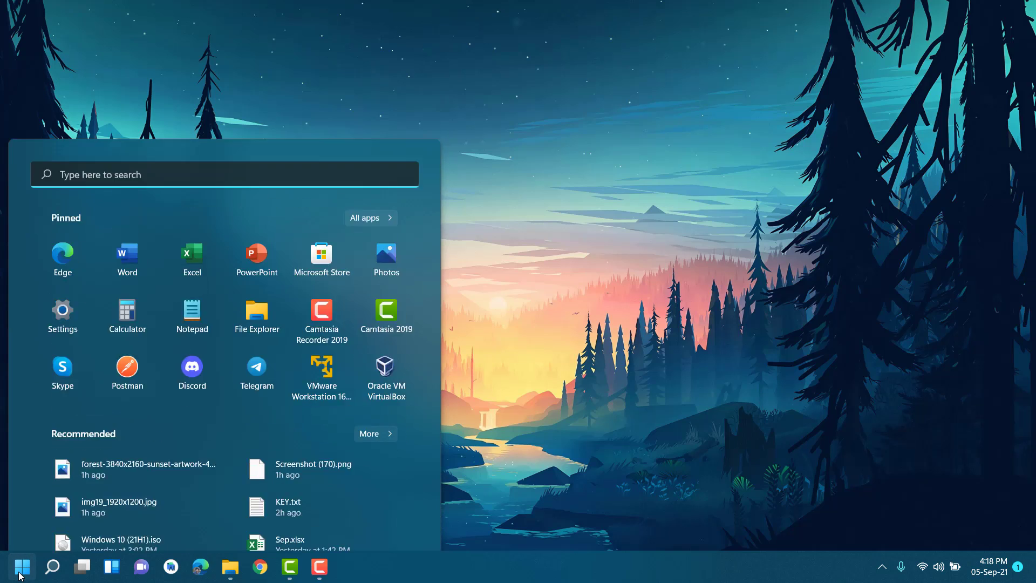
left_click(20, 573)
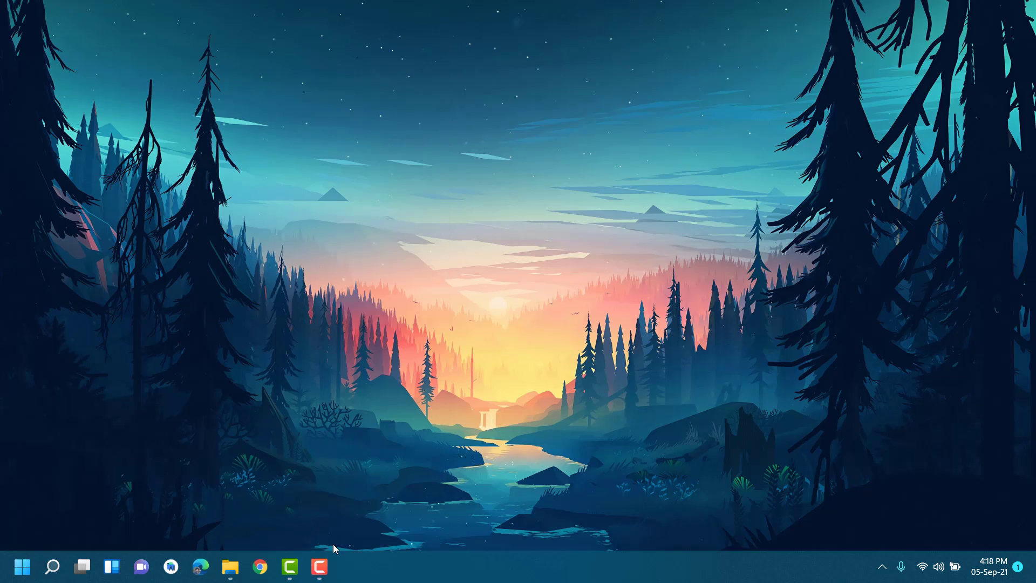
- Toggle the Start menu open and shut, leaving the plain Windows 11 desktop showing
left_click(22, 575)
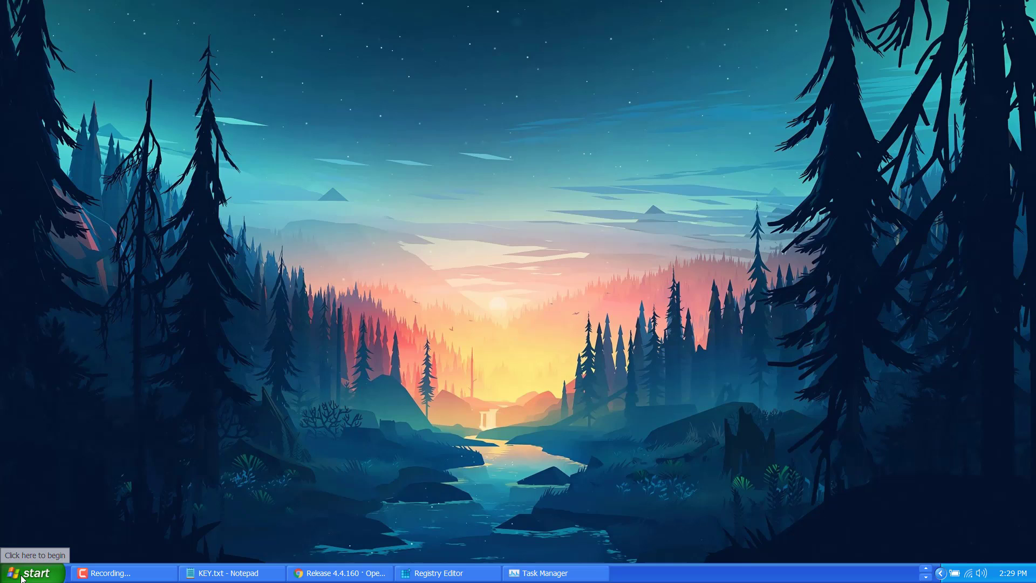
left_click(22, 576)
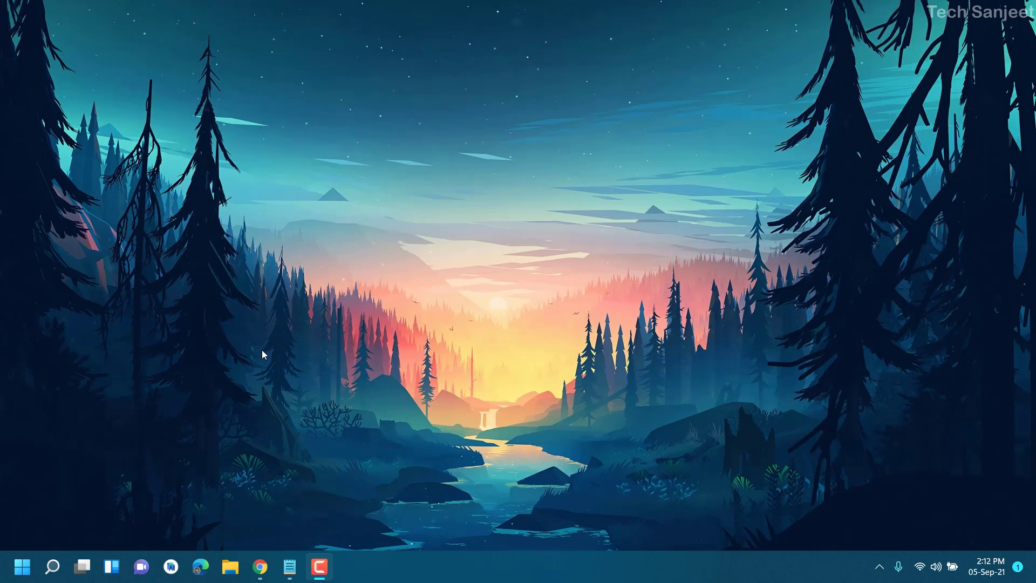
- Download RetroBar.zip from the RetroBar 1.3 GitHub release and show it in its folder
left_click(260, 566)
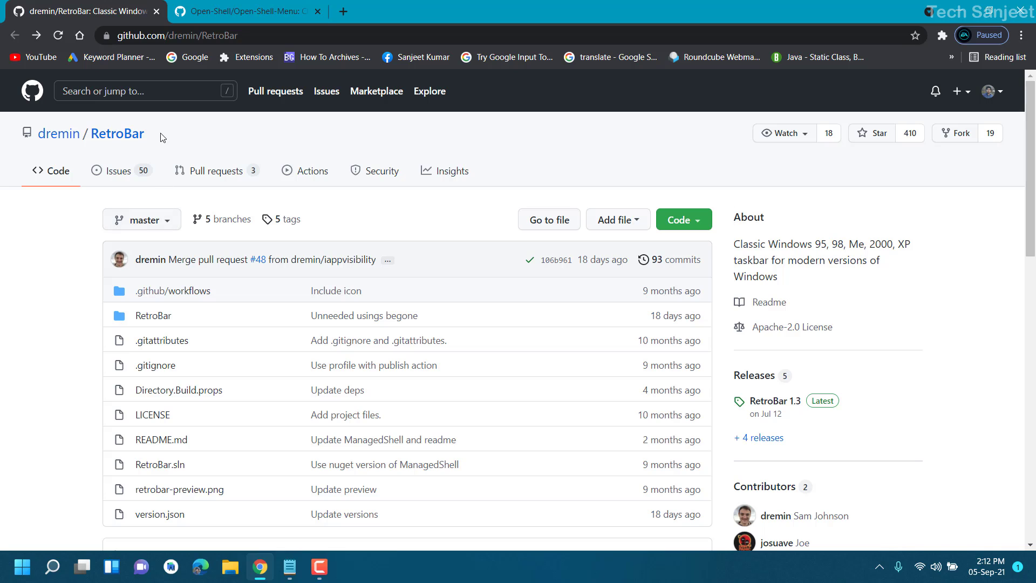
scroll(371, 311, "down", 5)
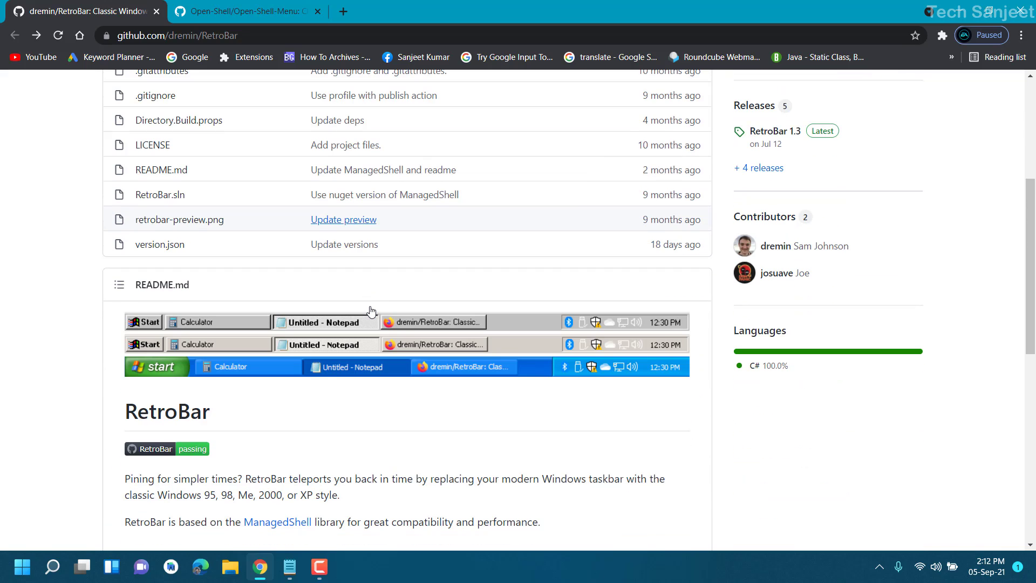
scroll(764, 405, "up", 5)
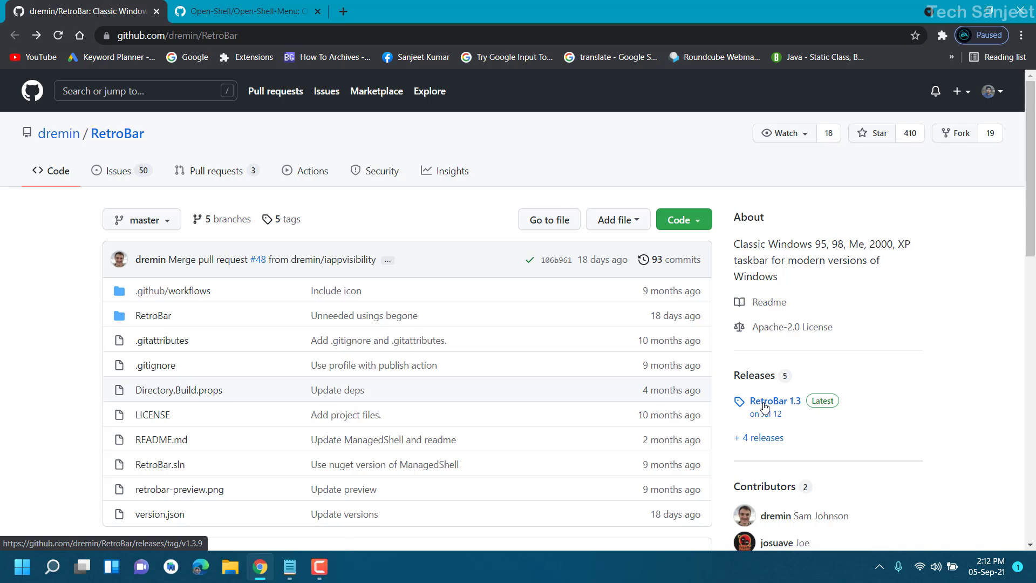
left_click(764, 402)
scroll(317, 384, "down", 5)
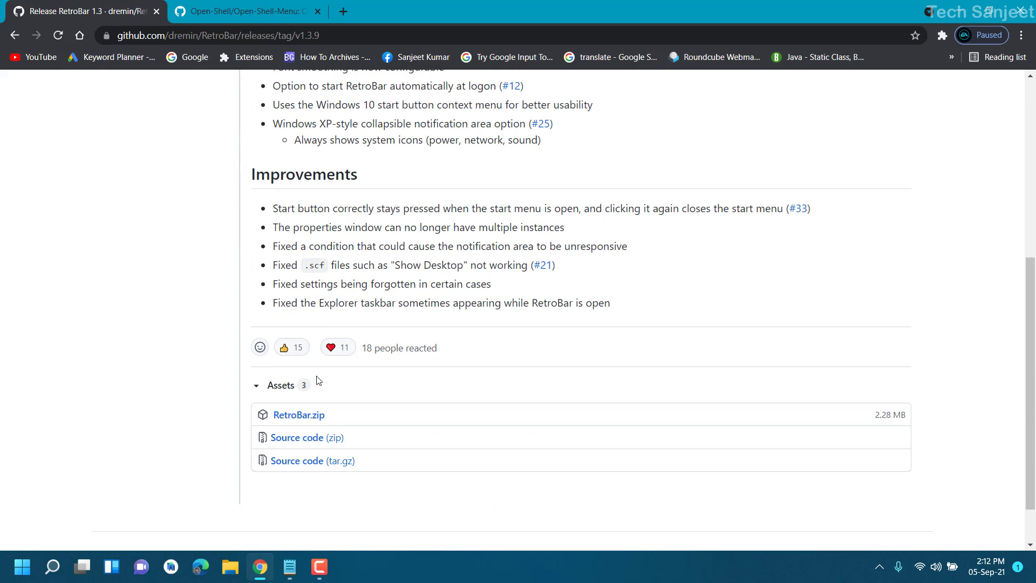
left_click(309, 419)
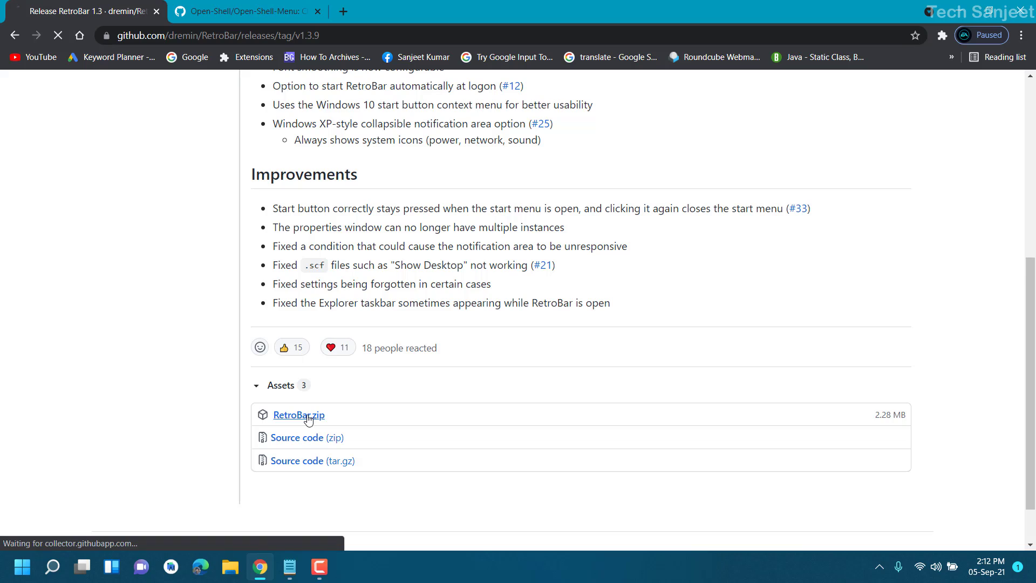
left_click(144, 531)
left_click(181, 487)
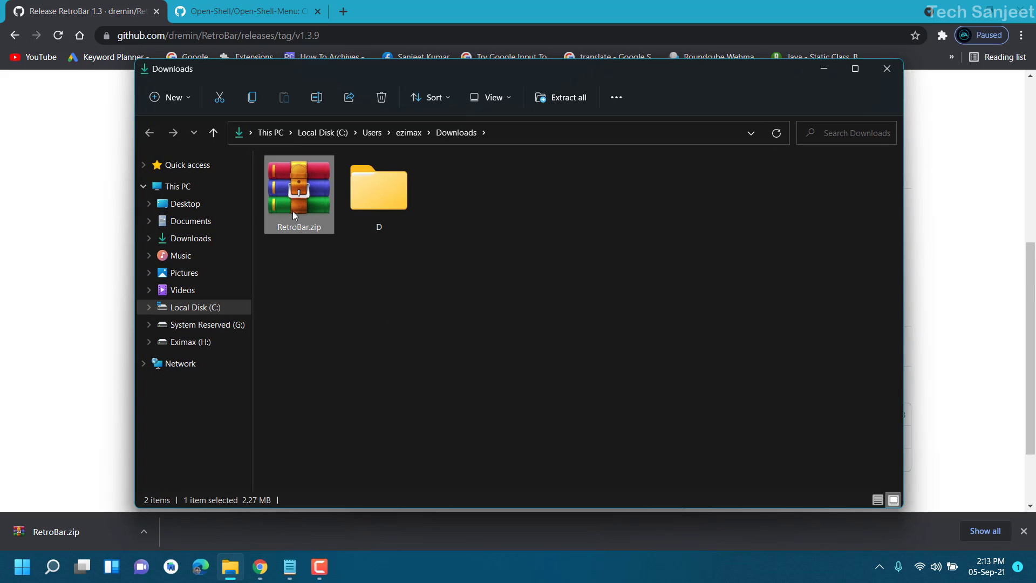
- Extract RetroBar.zip into a RetroBar folder and run RetroBar.exe
right_click(294, 211)
left_click(345, 300)
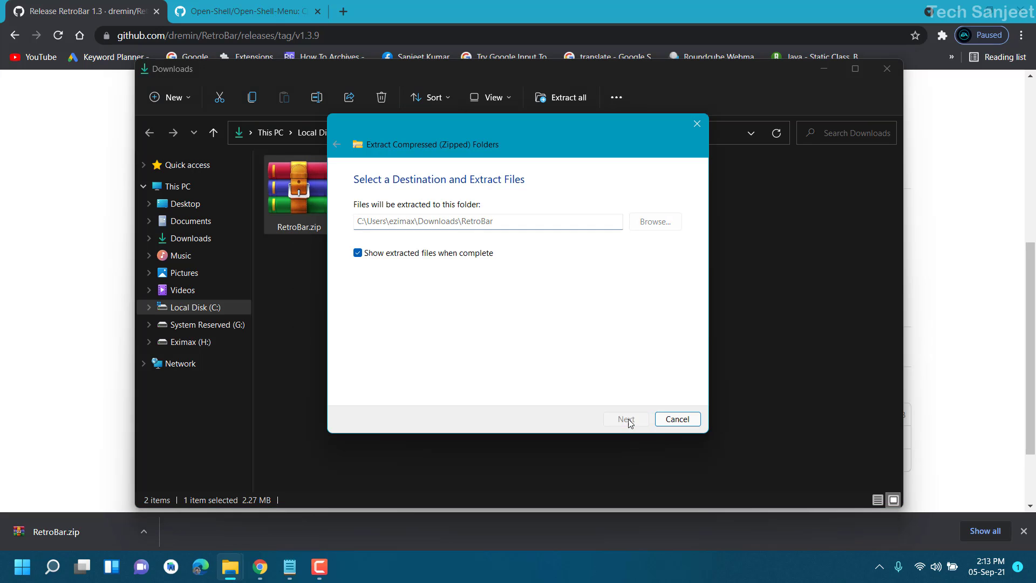
key("Return")
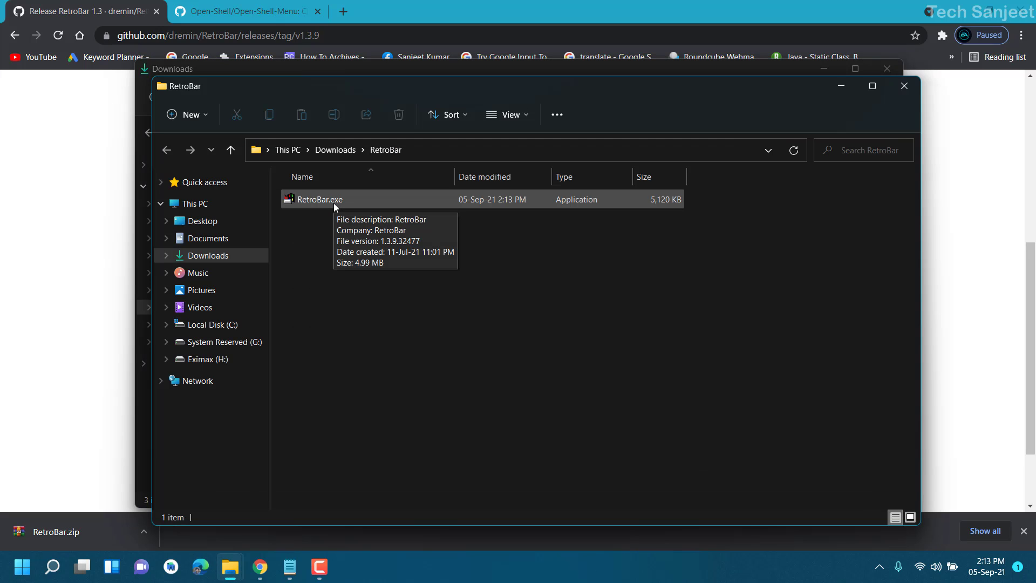
double_click(329, 200)
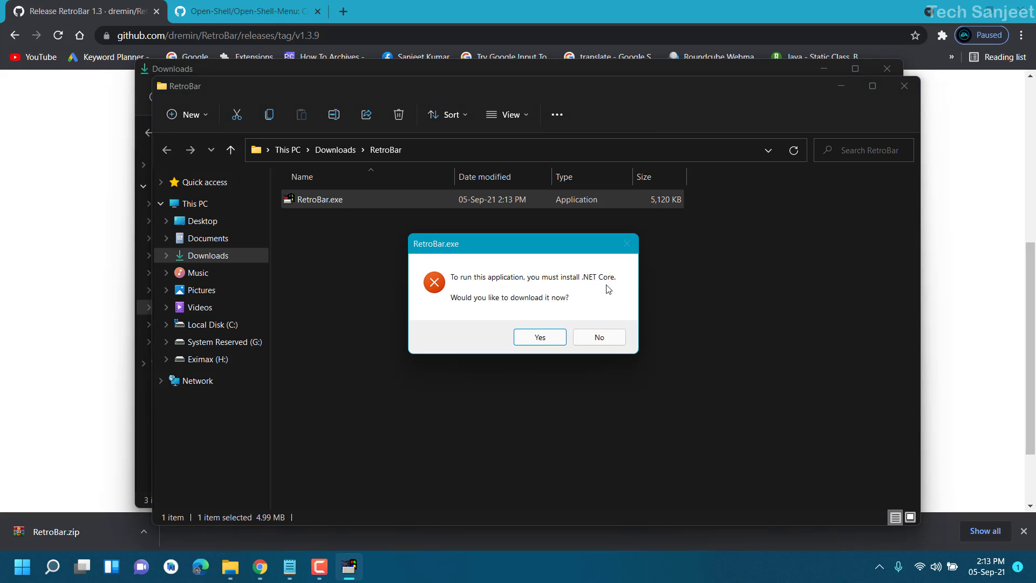
- Accept the .NET Core prompt and download the x64 .NET Core 3.1.18 Desktop Runtime
left_click(70, 75)
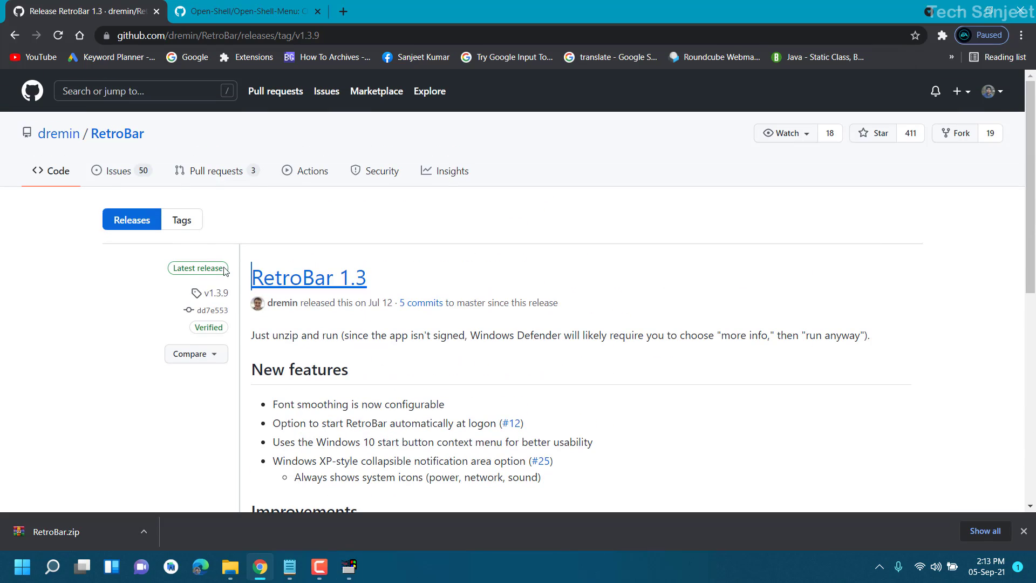
left_click(18, 39)
scroll(632, 324, "down", 6)
scroll(685, 258, "up", 3)
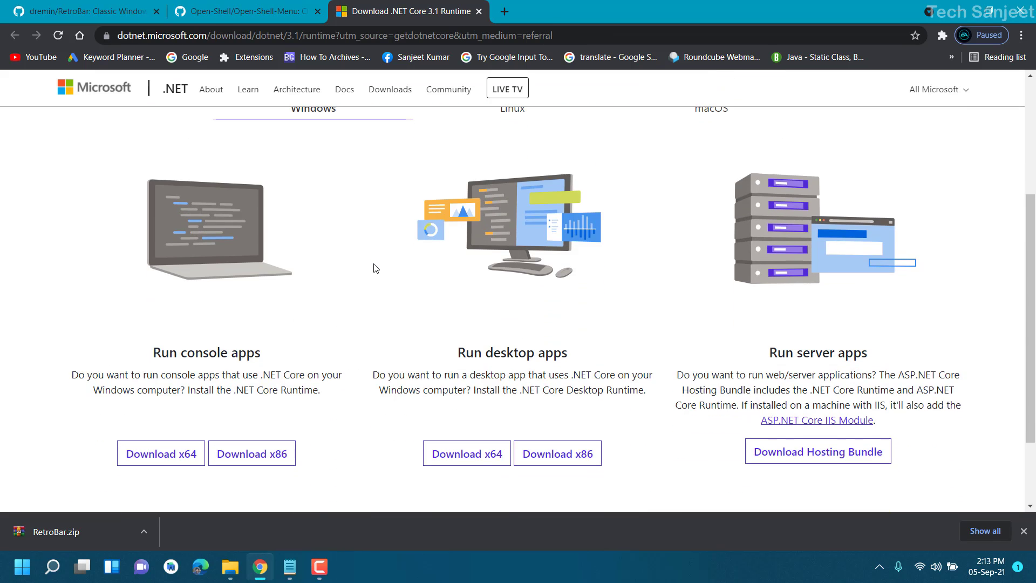
scroll(419, 330, "down", 1)
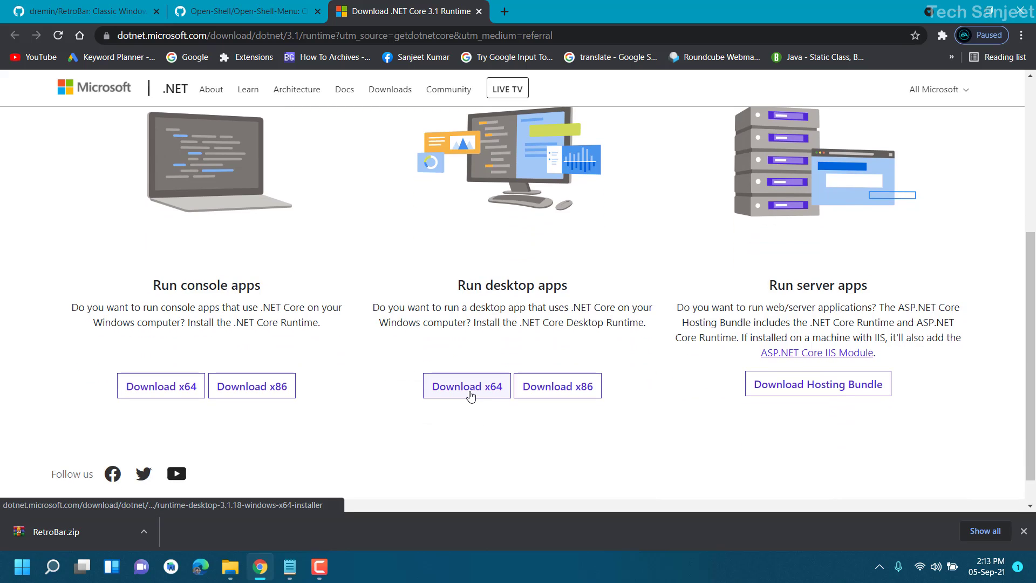
left_click(470, 398)
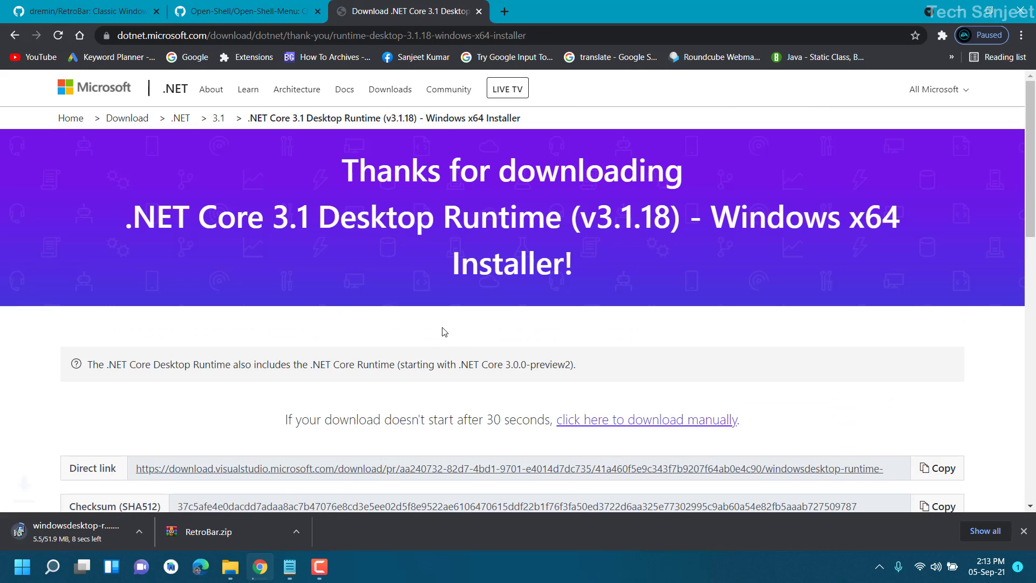
- Run the downloaded Desktop Runtime installer and install it
left_click(139, 531)
left_click(163, 466)
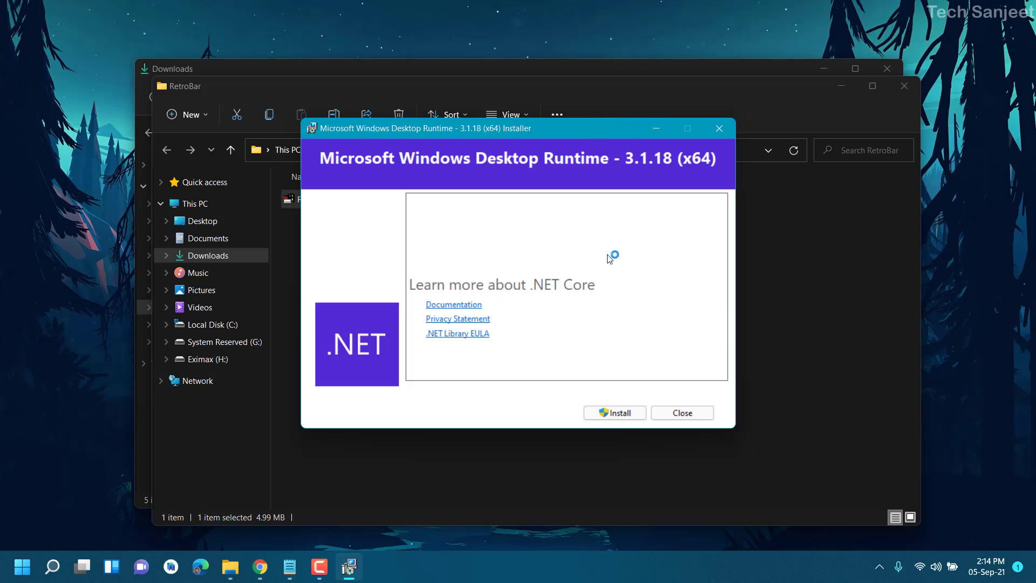
left_click(620, 412)
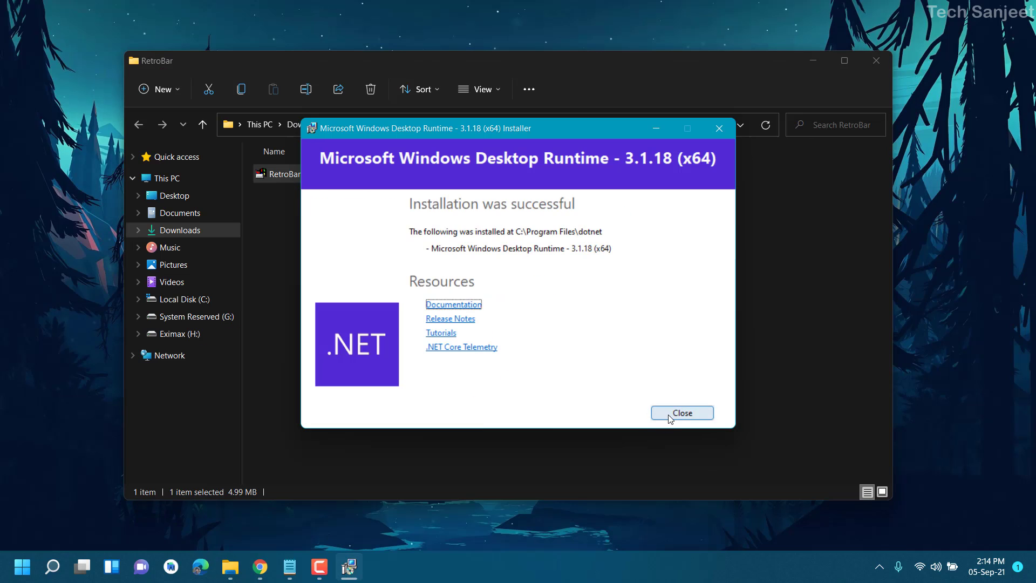
- Launch RetroBar.exe, confirm its start button opens the Start menu, and minimise the folder
left_click(655, 416)
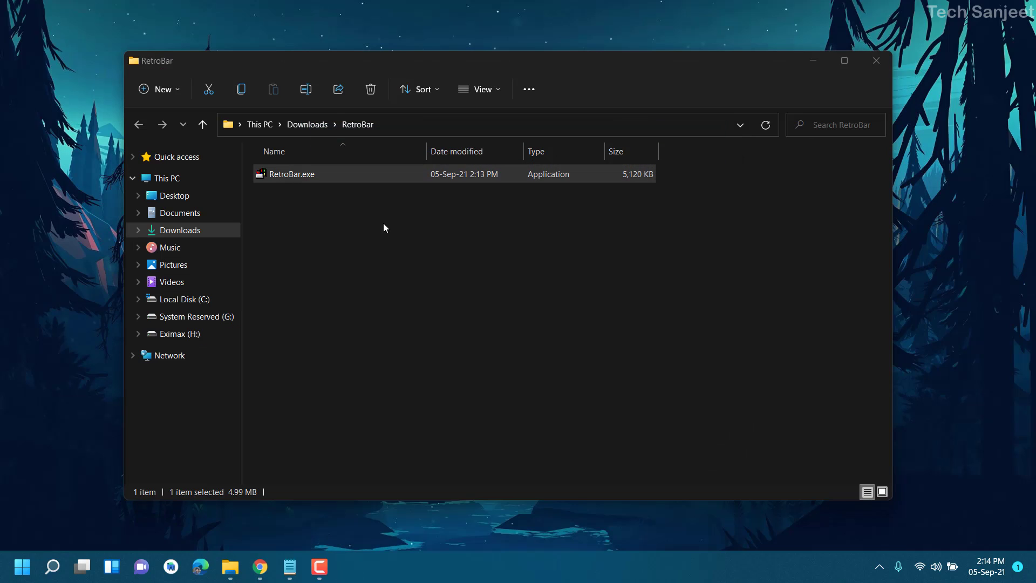
double_click(290, 179)
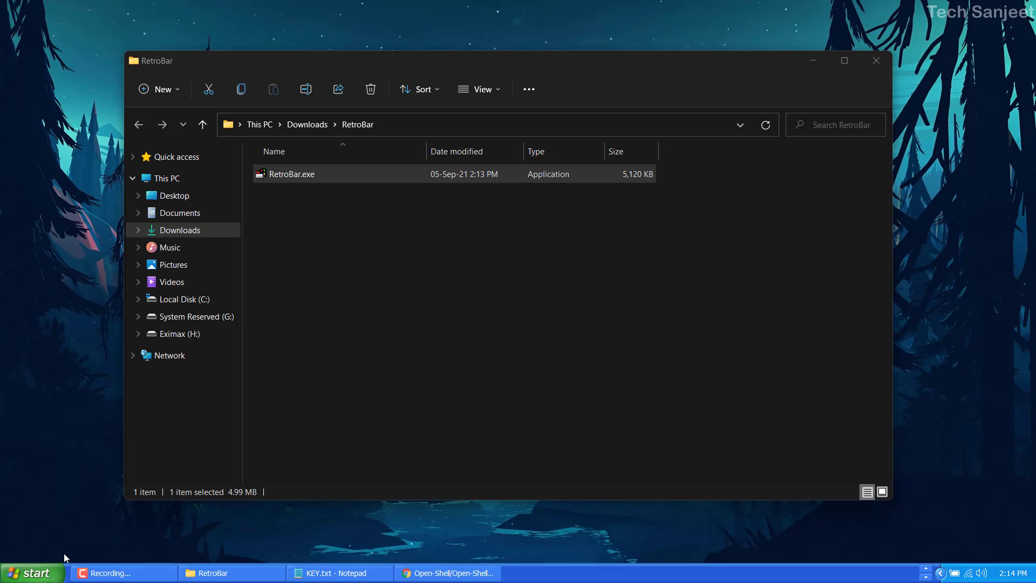
left_click(35, 575)
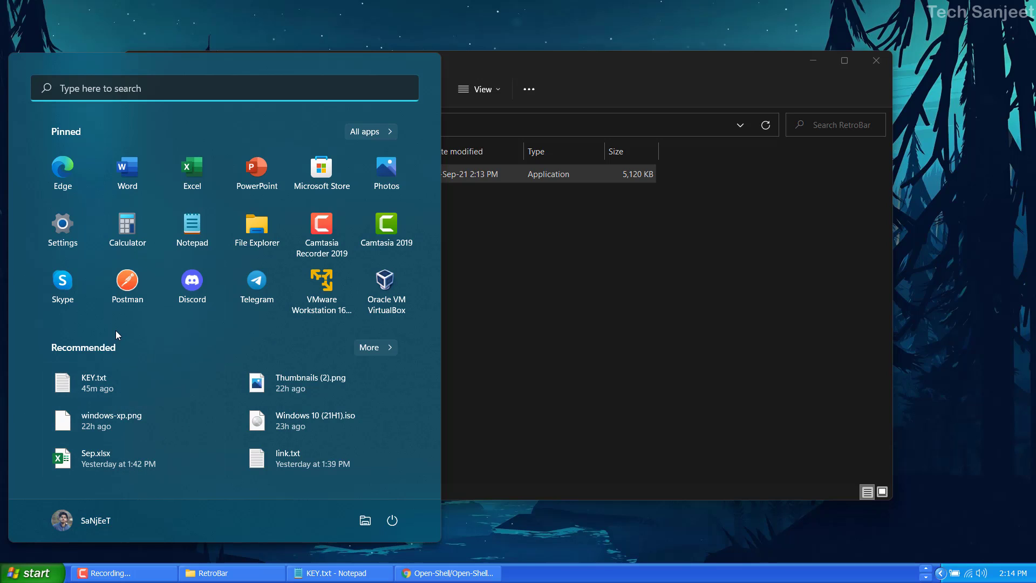
left_click(526, 495)
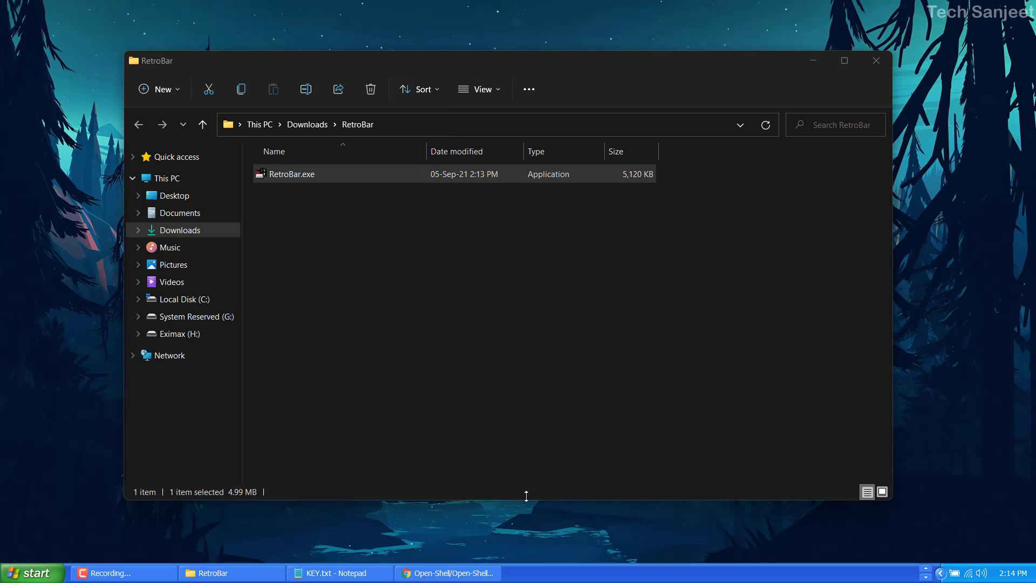
left_click(814, 61)
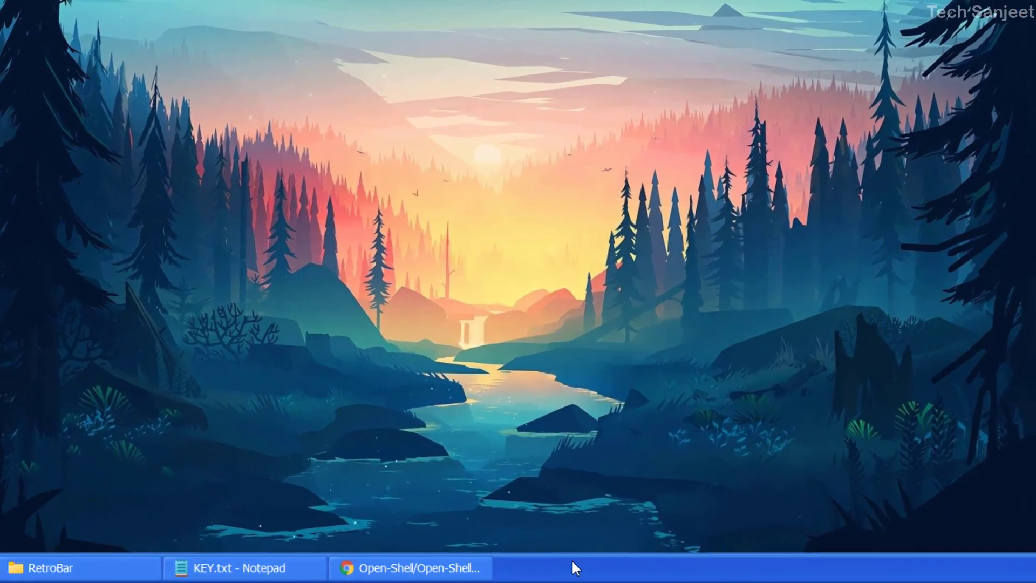
- Open RetroBar Properties from the taskbar, centre the window, leaving start-at-logon off
right_click(573, 566)
left_click(554, 510)
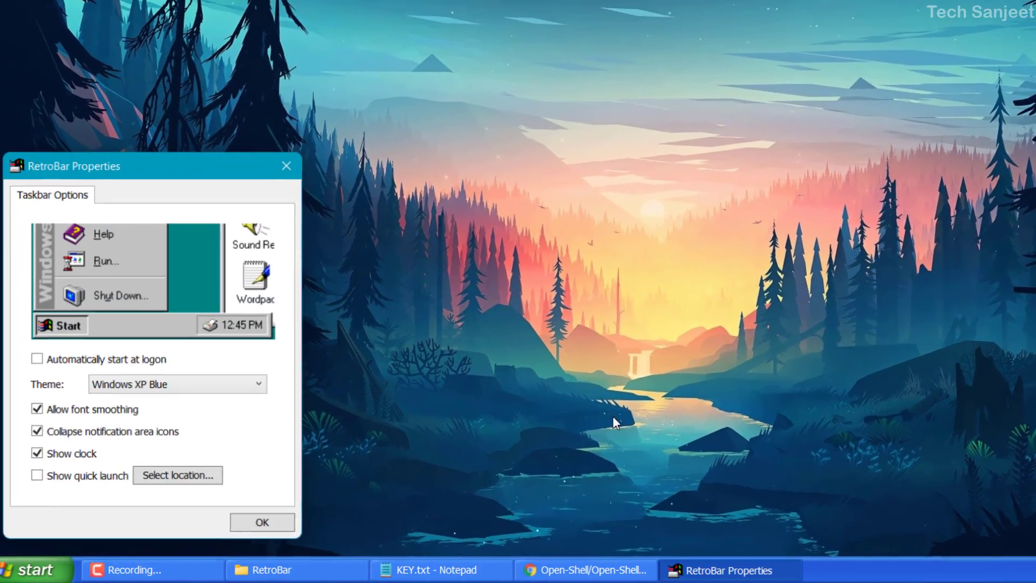
left_click_drag(180, 170, 609, 68)
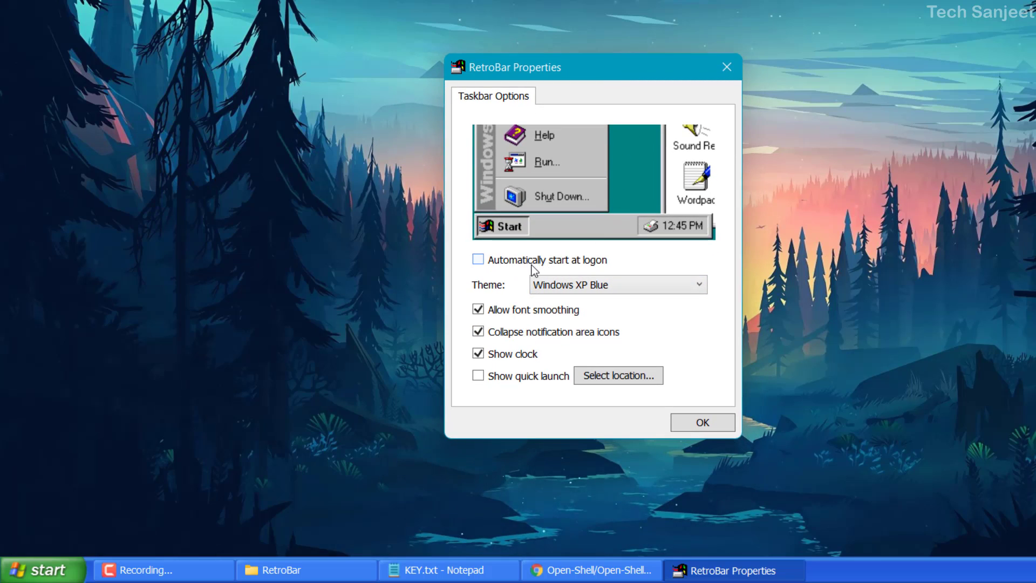
left_click(477, 260)
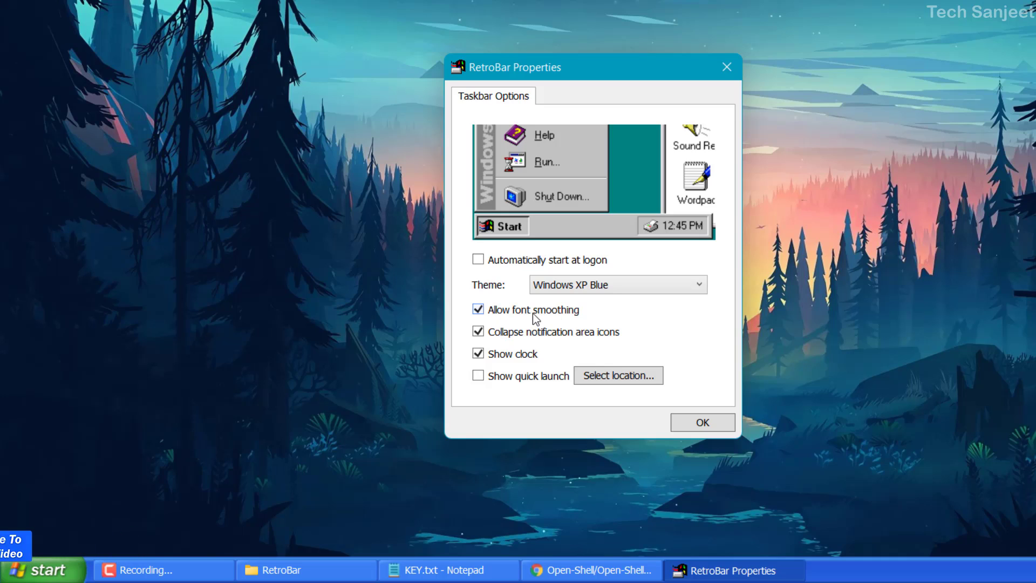
- Try the Windows XP Classic and Windows 2000 themes, then set Windows XP Blue
left_click(620, 290)
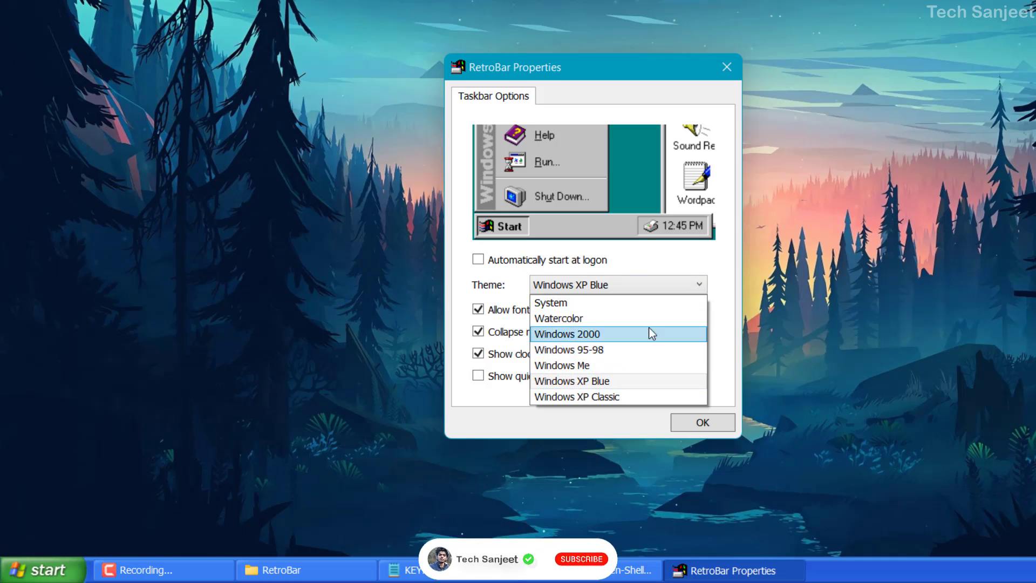
left_click(621, 397)
left_click(620, 292)
left_click(608, 327)
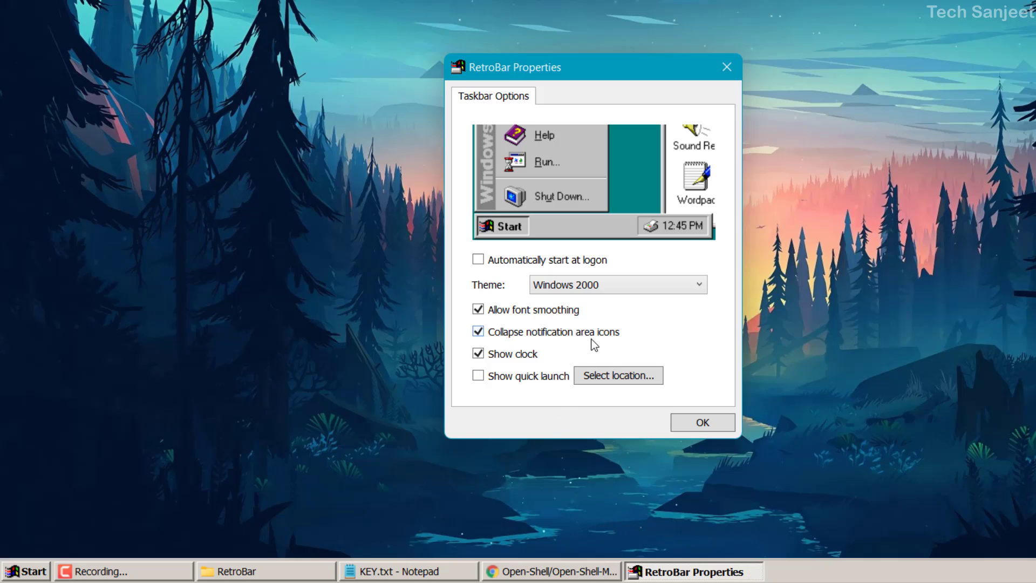
left_click(626, 286)
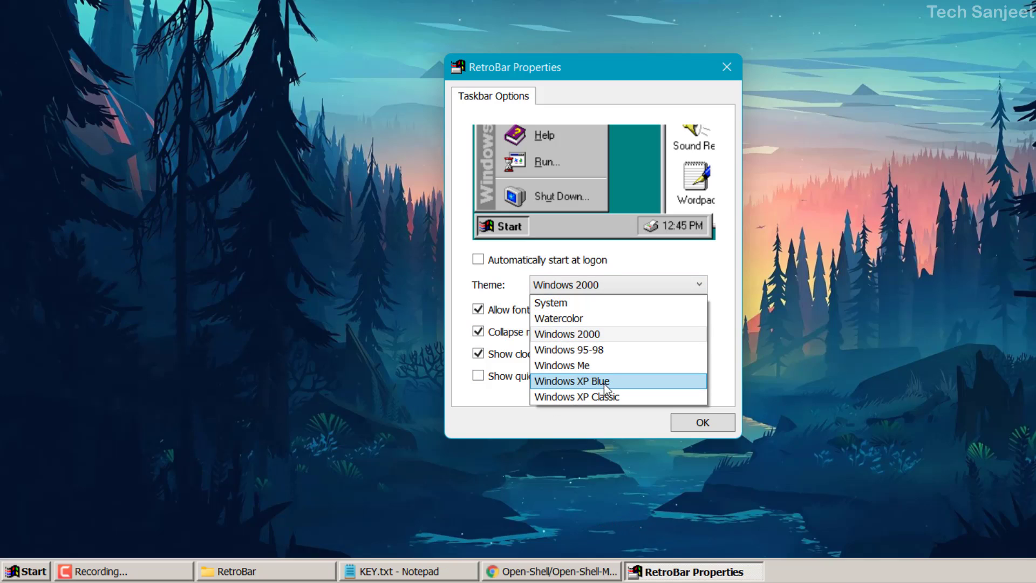
left_click(604, 379)
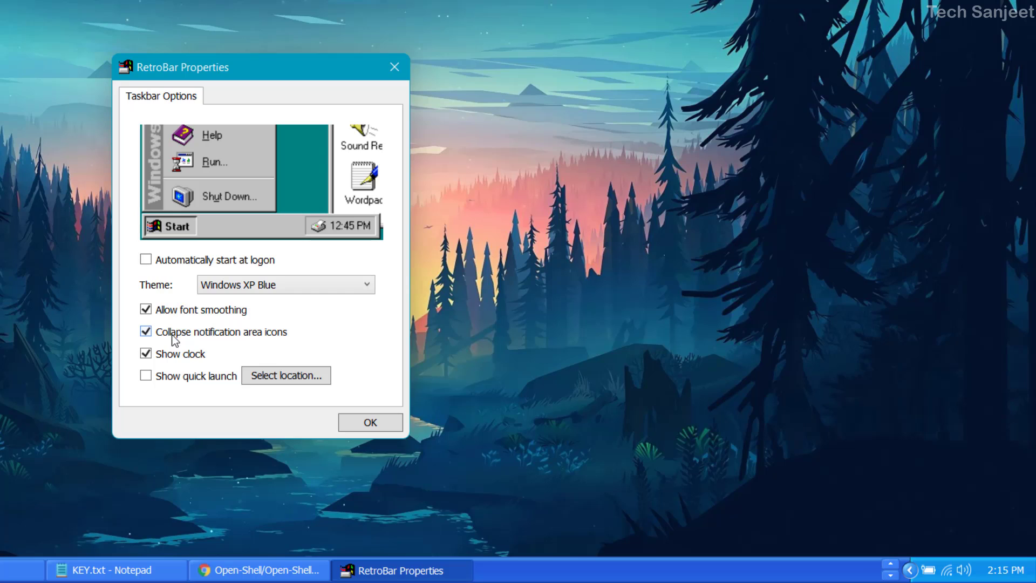
- Enable 'Collapse notification area icons' and check the hidden tray icons via the arrow
left_click(173, 335)
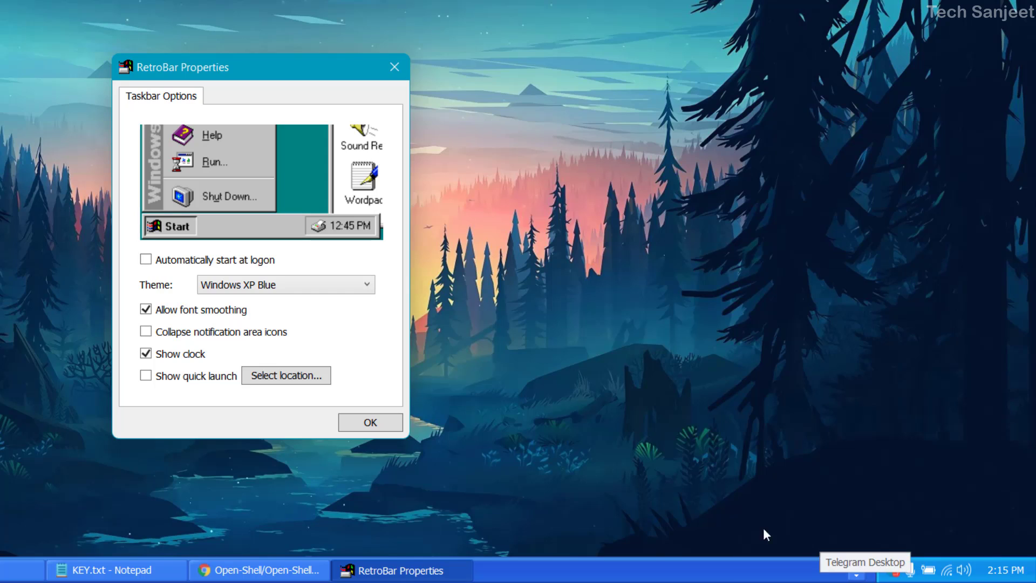
left_click(199, 336)
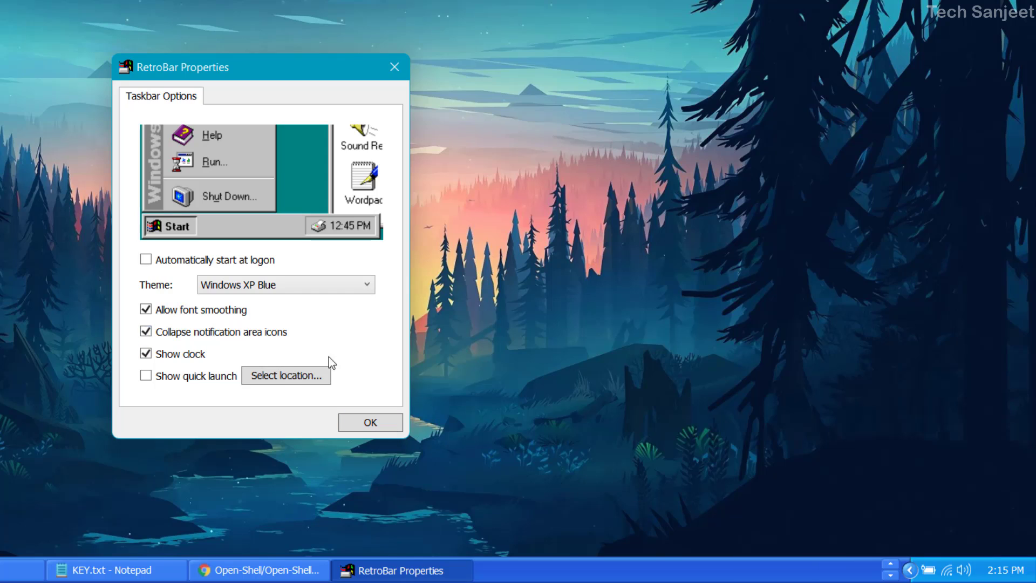
left_click(909, 570)
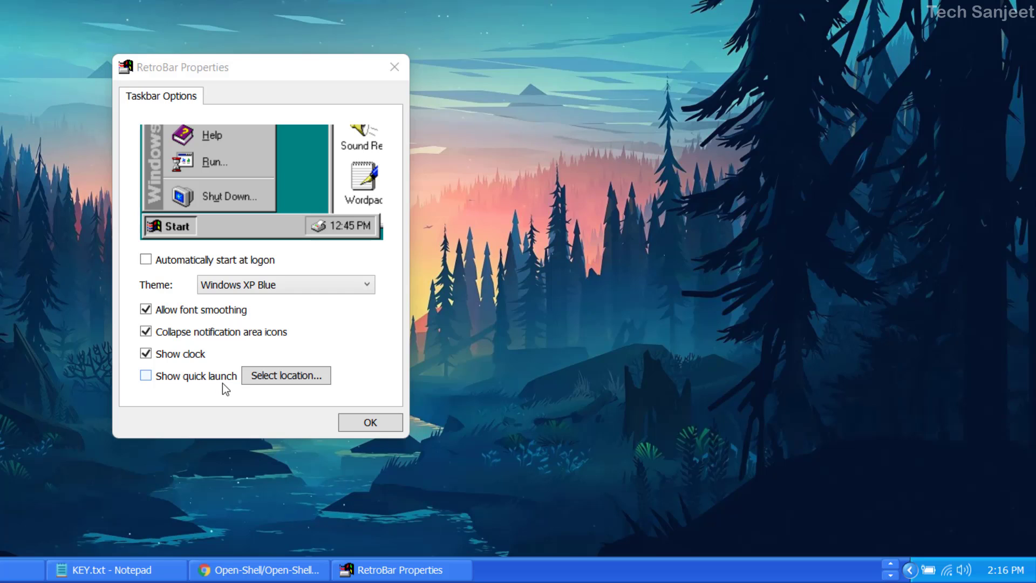
- Set the Doc folder as the quick launch location and turn on quick launch
left_click(256, 378)
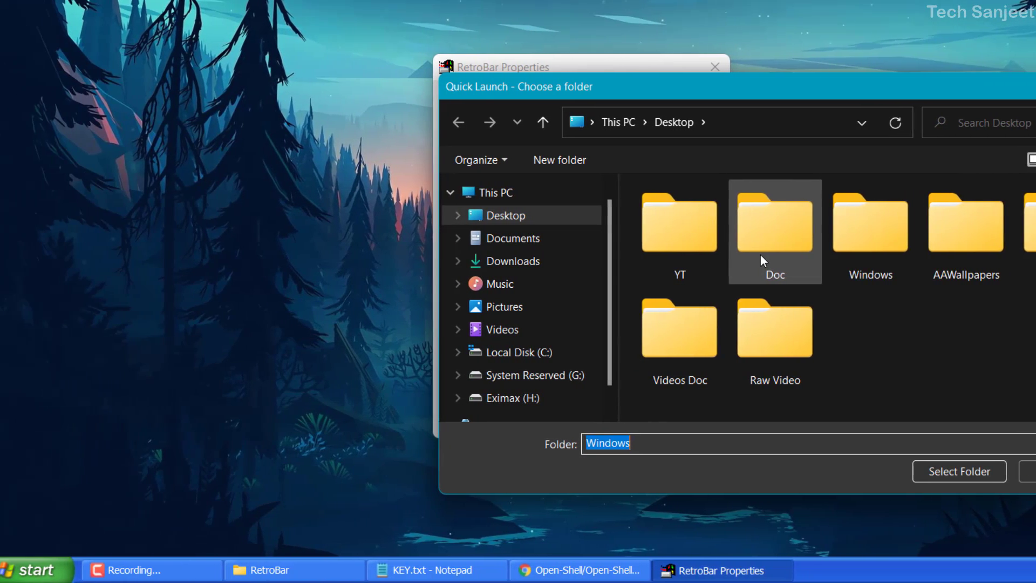
double_click(760, 257)
key("Return")
left_click(522, 378)
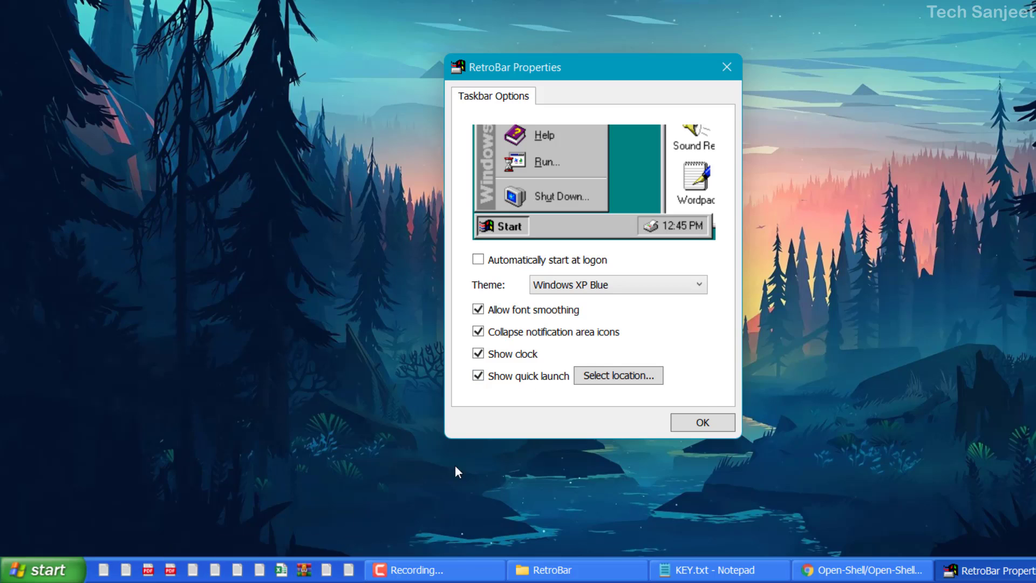
- Turn off quick launch and cycle themes Watercolor, 2000, 95-98, Me, XP Classic, ending on XP Blue
left_click(478, 376)
left_click(653, 284)
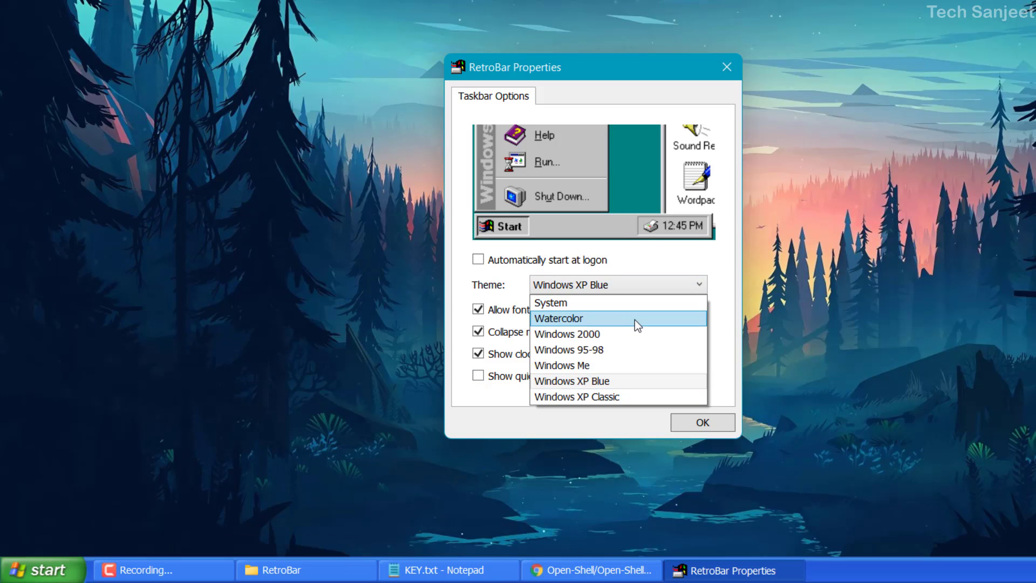
left_click(635, 319)
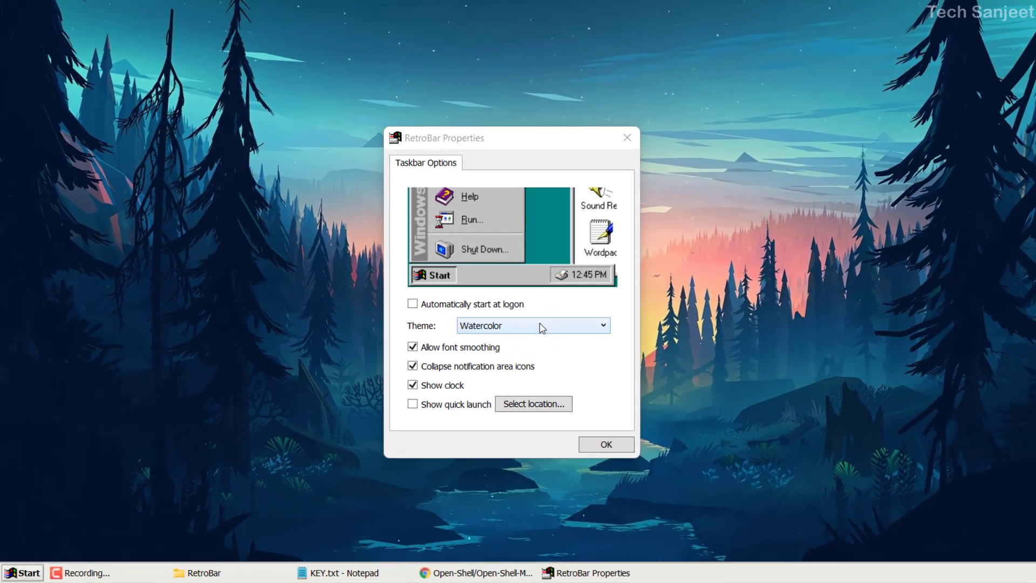
left_click(543, 328)
left_click(475, 396)
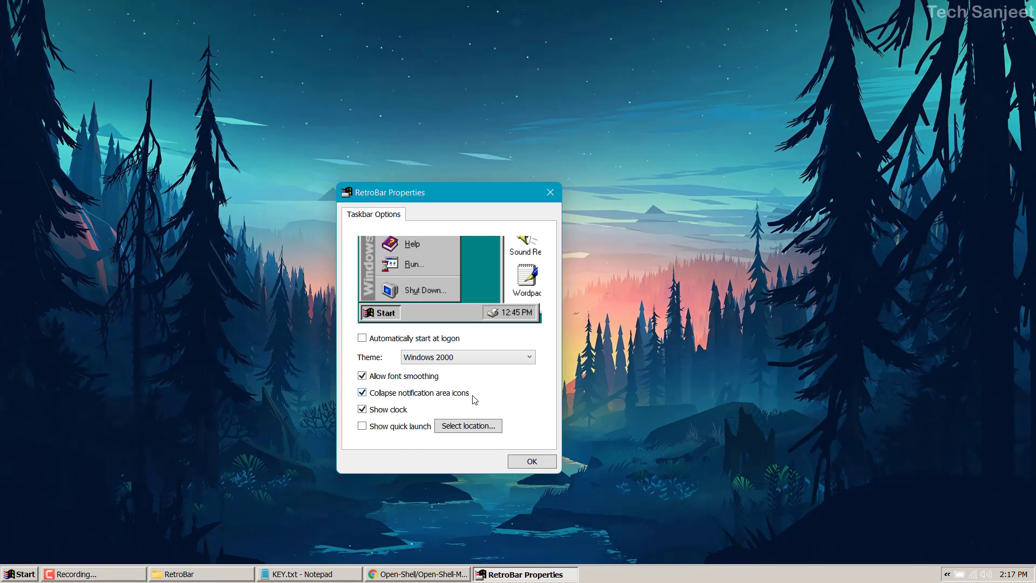
left_click(475, 356)
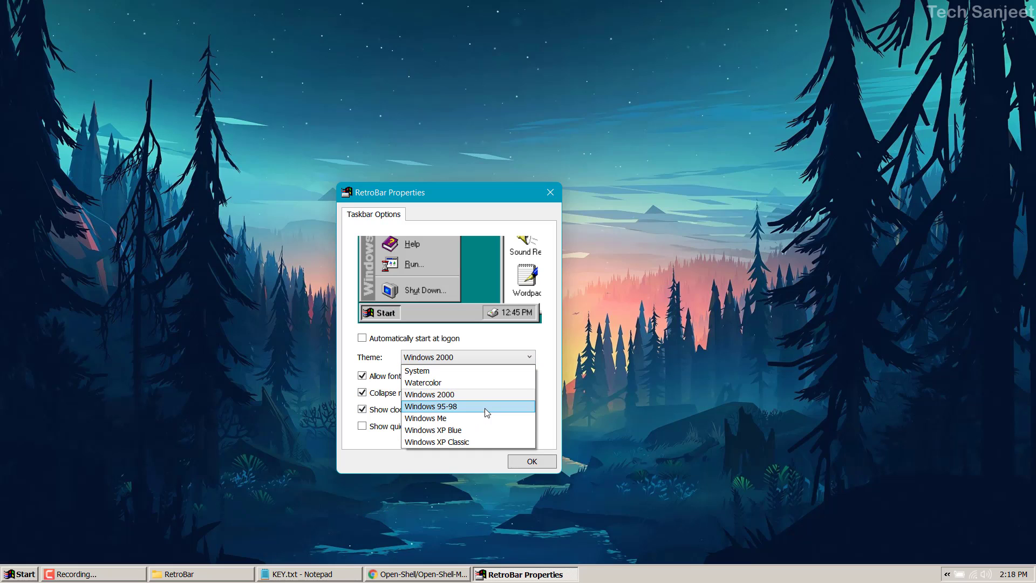
left_click(484, 407)
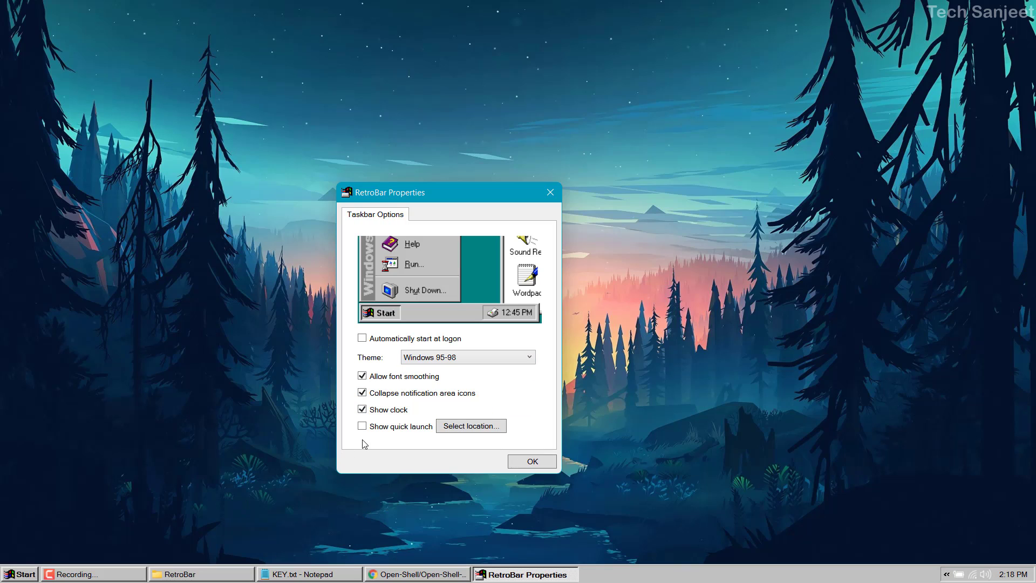
left_click(468, 358)
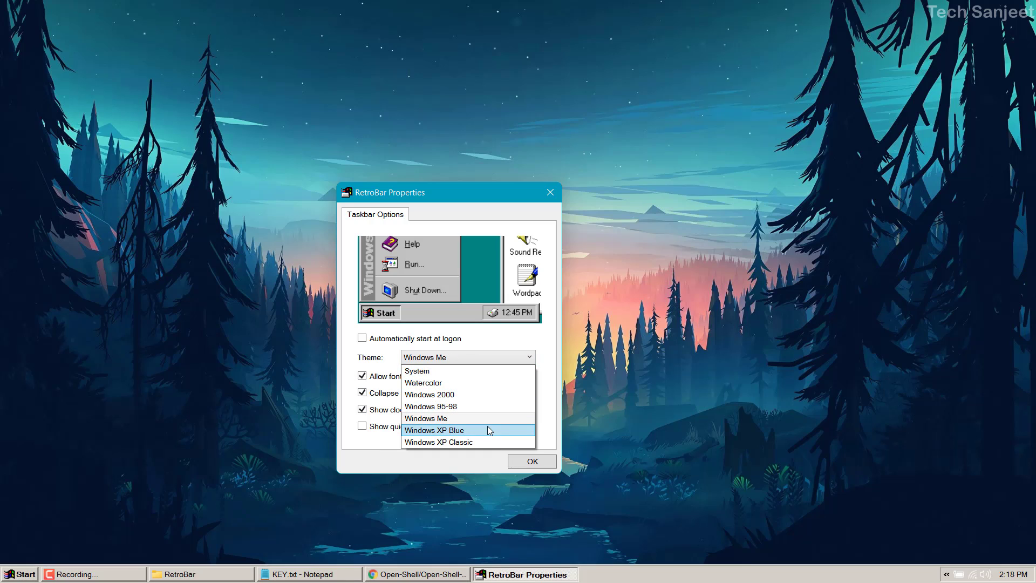
left_click(488, 443)
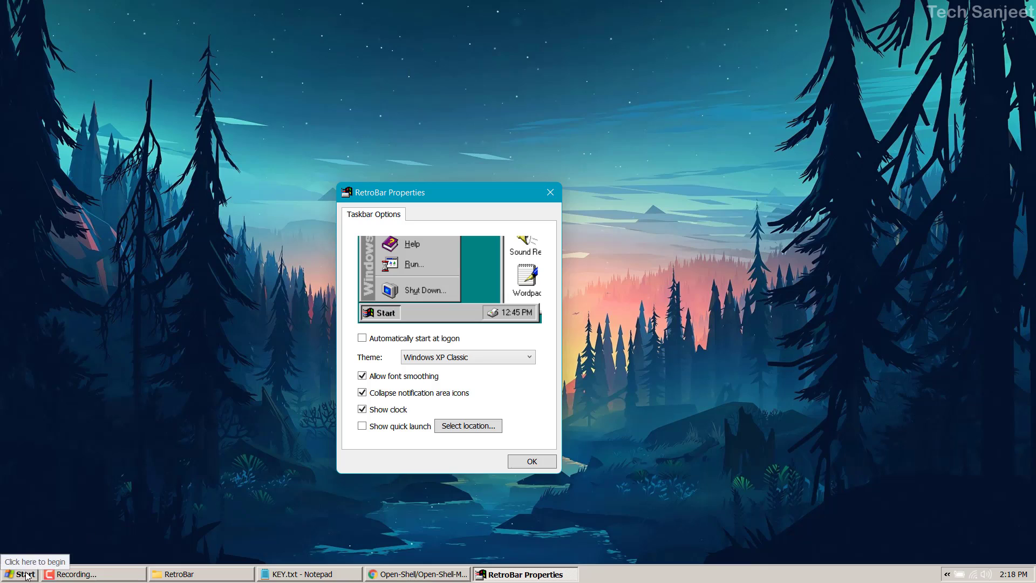
key("Up")
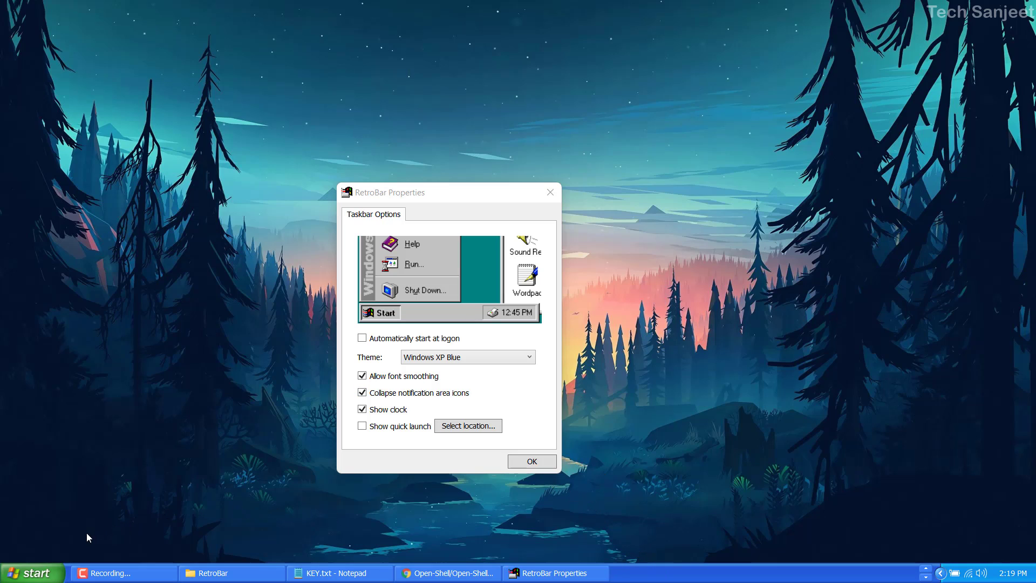
- Check which start menu the start button opens, then close Properties with OK
left_click(31, 572)
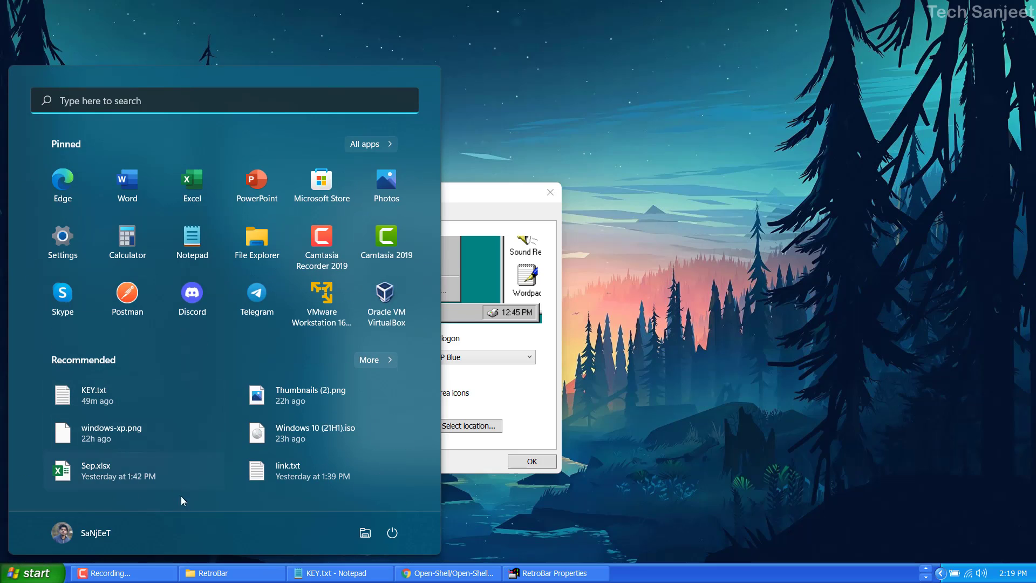
left_click(510, 397)
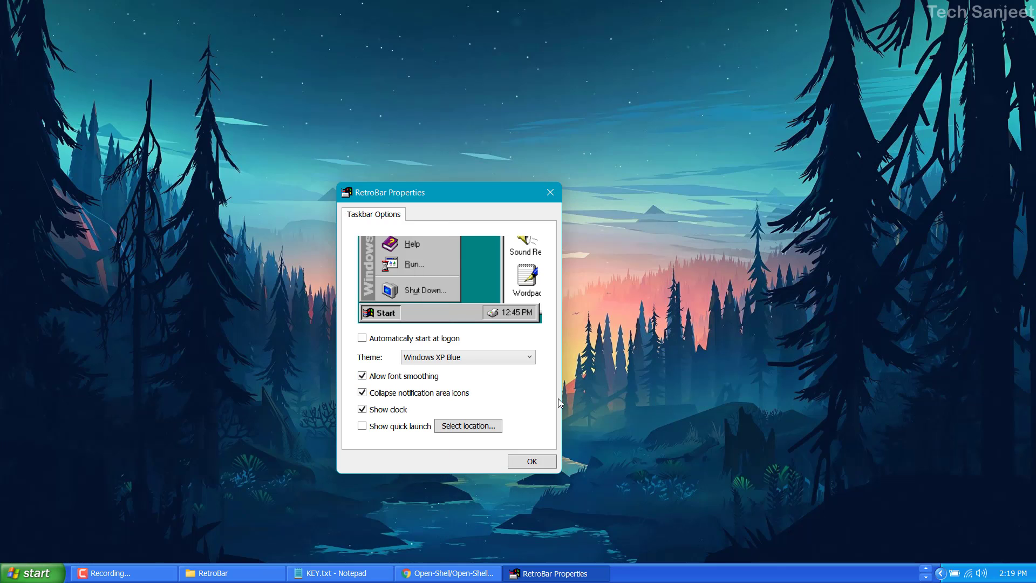
left_click(548, 462)
- Open the Open-Shell 4.4.160 release in Chrome and download OpenShellSetup_4_4_160.exe
left_click(442, 574)
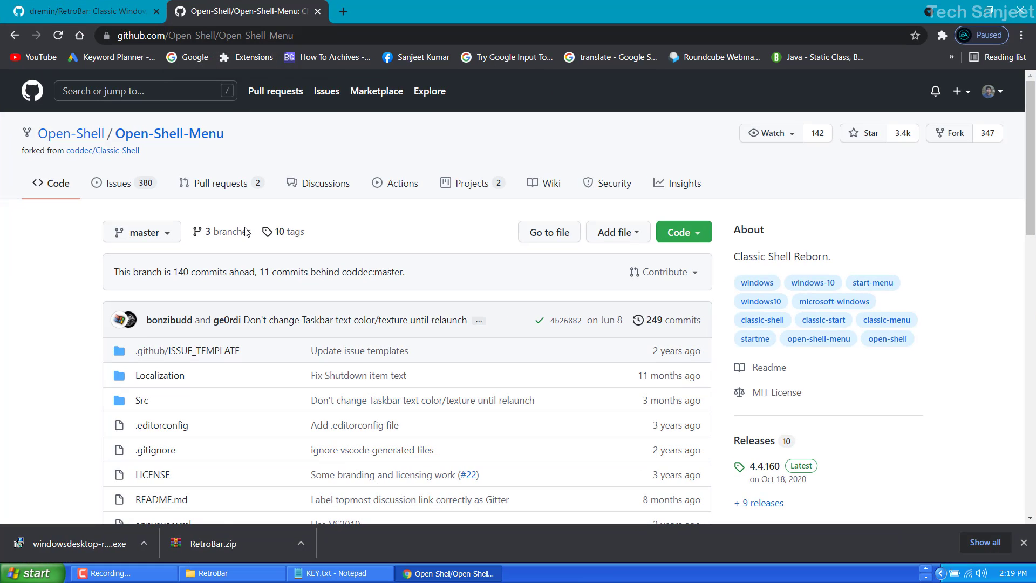
scroll(245, 231, "down", 3)
left_click(759, 268)
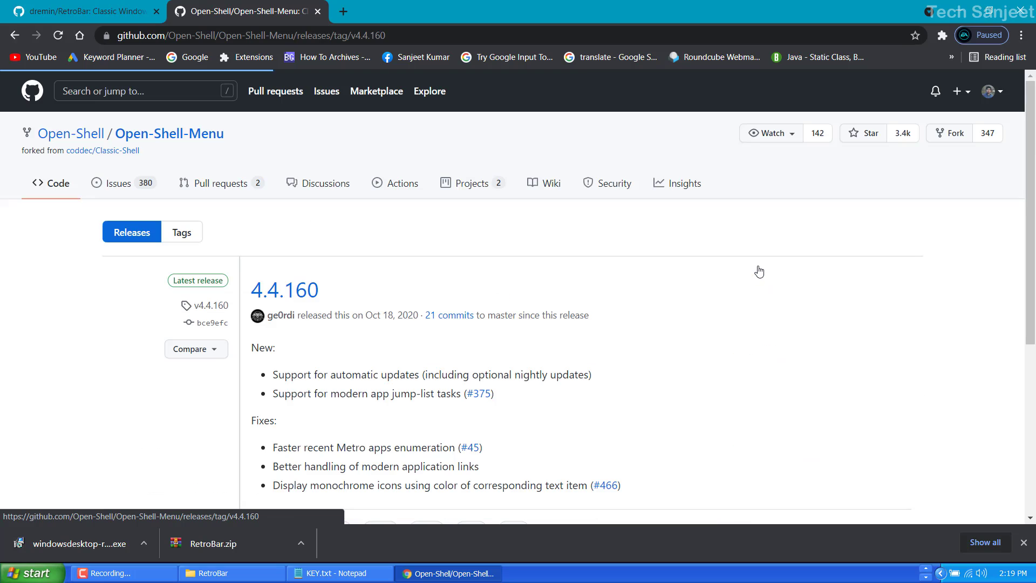
scroll(335, 361, "down", 3)
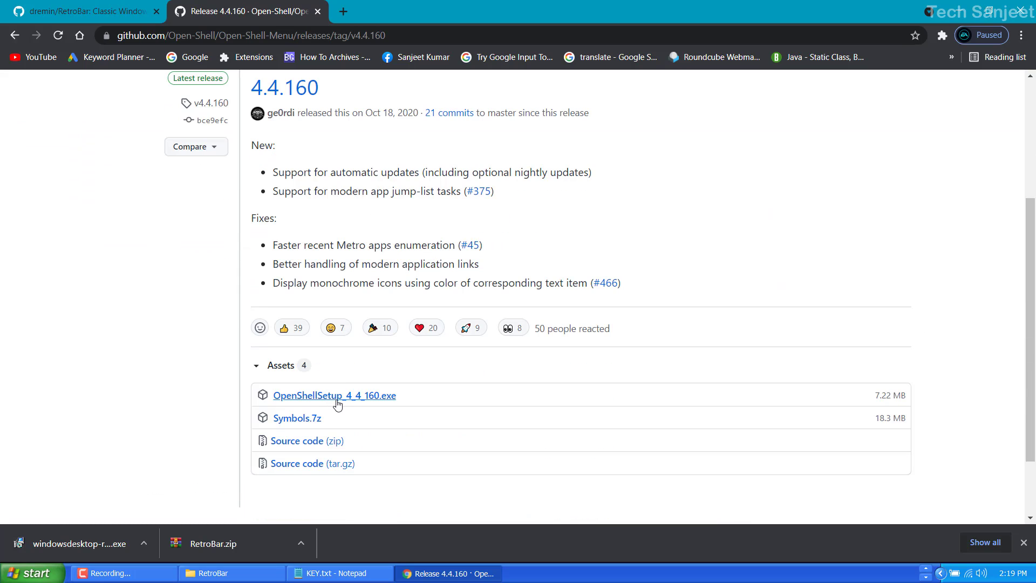
left_click(340, 397)
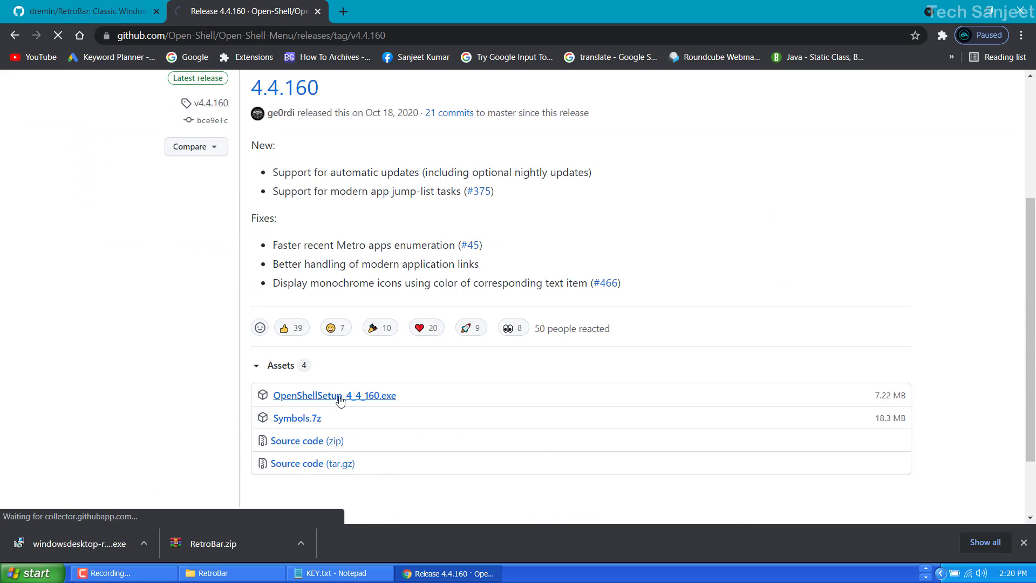
- Run the downloaded Open-Shell installer, accepting the license, through to a finished install
left_click(143, 543)
left_click(163, 461)
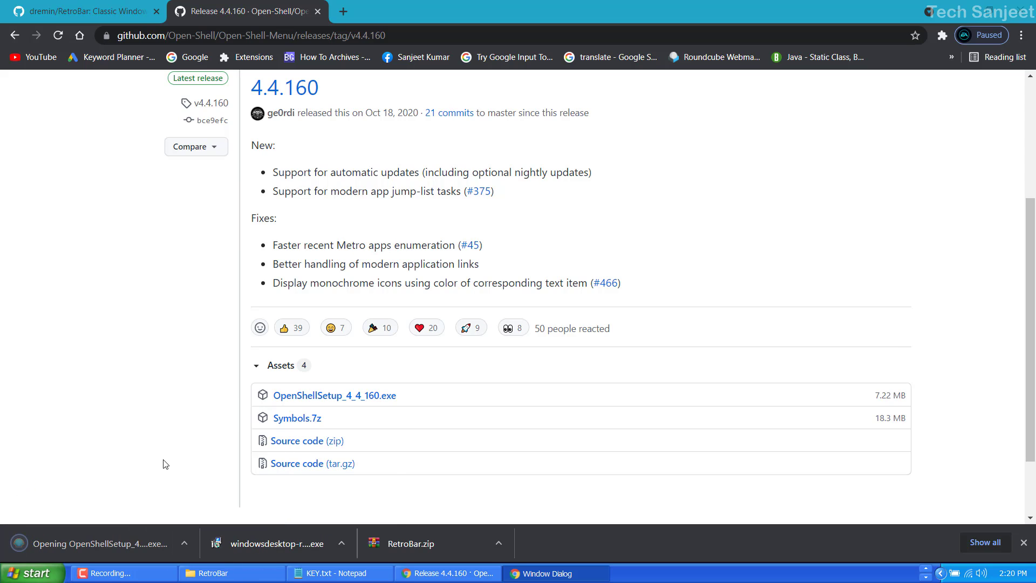
left_click(590, 394)
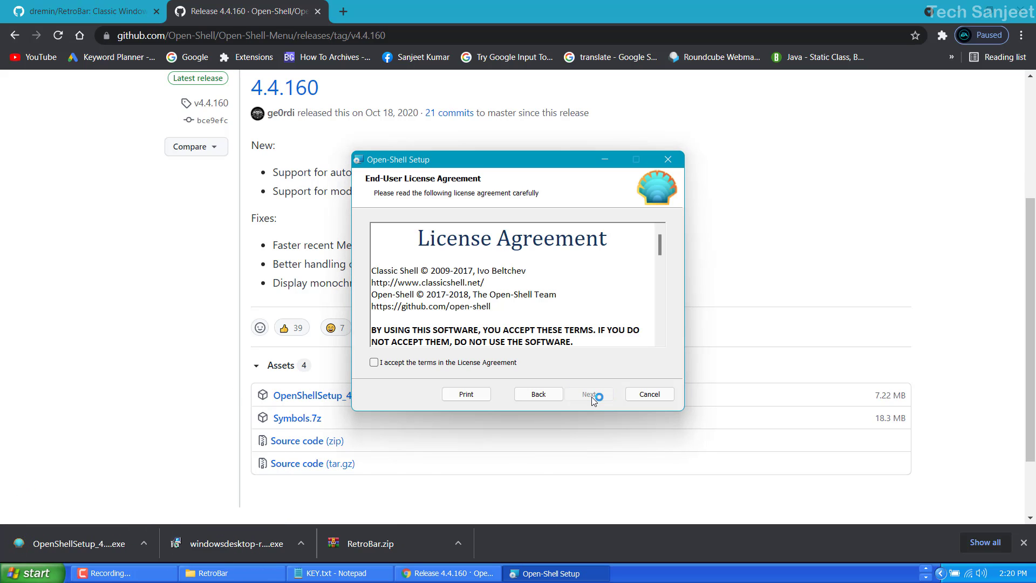
left_click(374, 362)
left_click(587, 394)
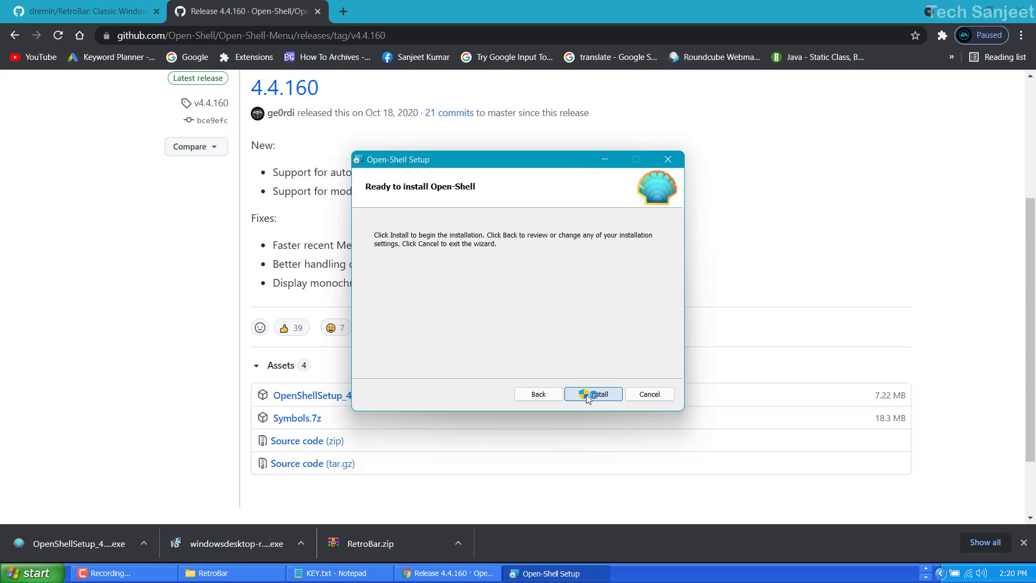
left_click(587, 394)
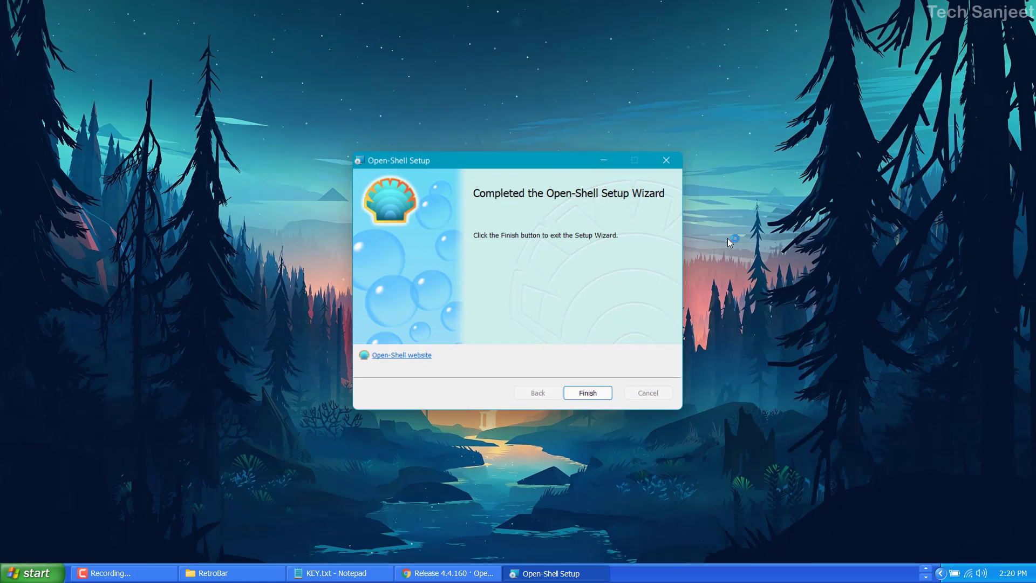
left_click(587, 394)
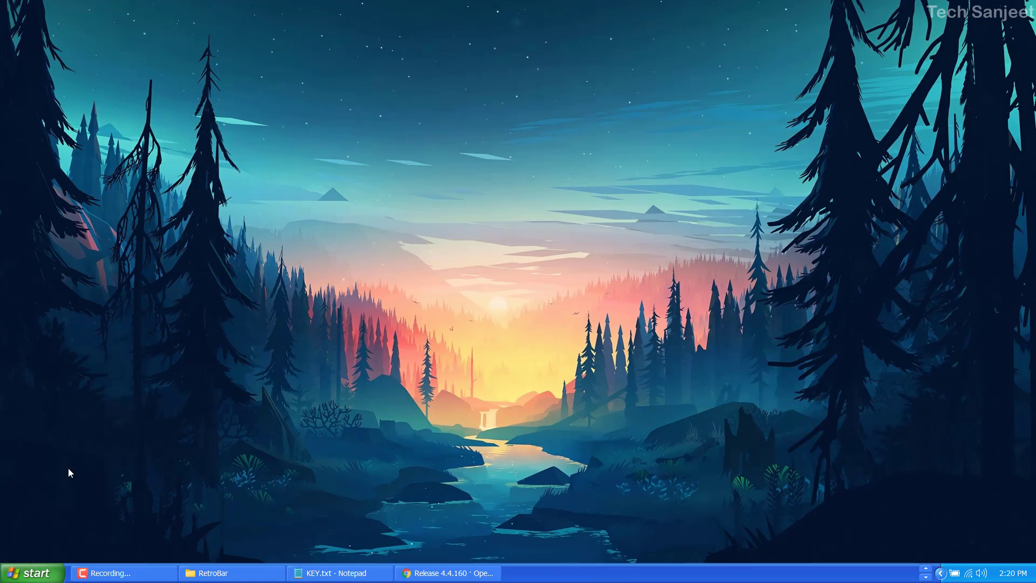
- Open the new Open-Shell start menu's All Programs list and search for 'open'
left_click(35, 571)
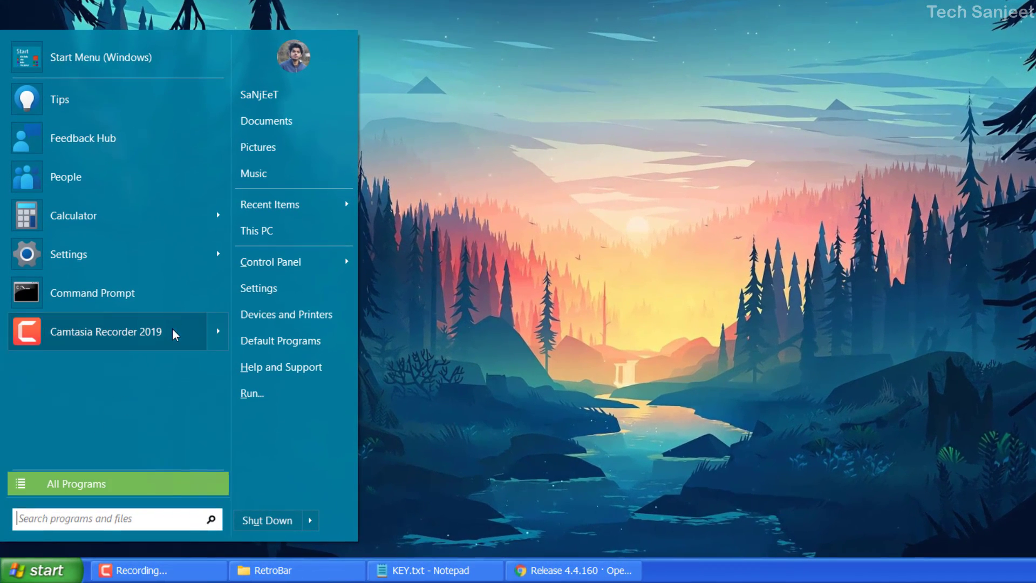
mouse_move(117, 216)
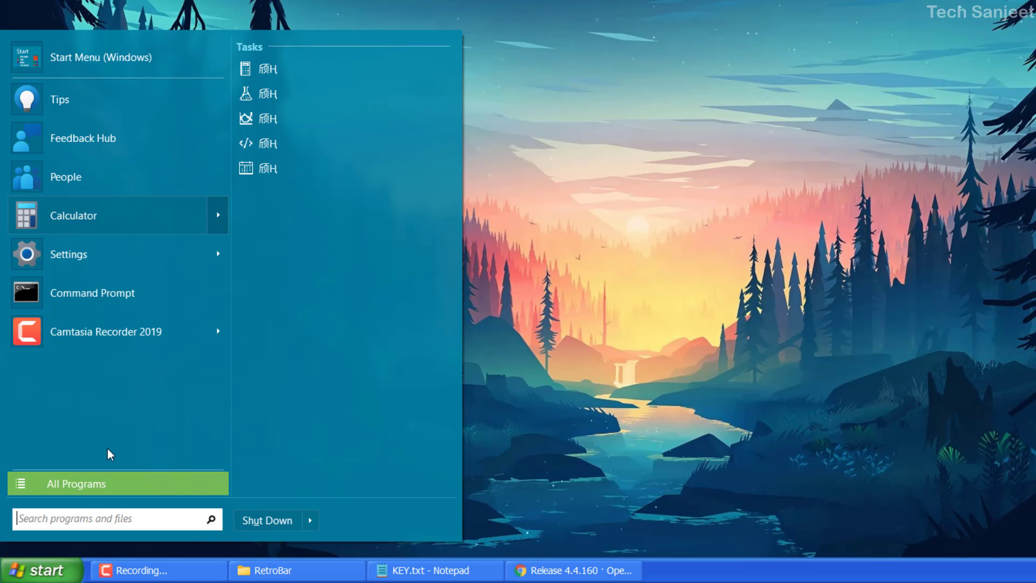
left_click(108, 483)
scroll(125, 236, "up", 5)
scroll(126, 238, "up", 6)
scroll(126, 238, "up", 1)
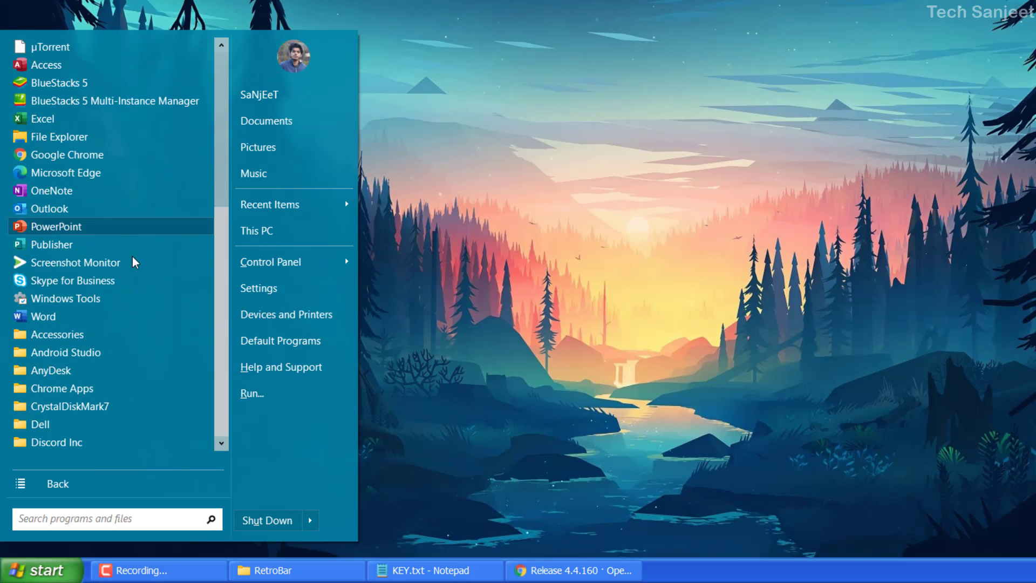
type("o")
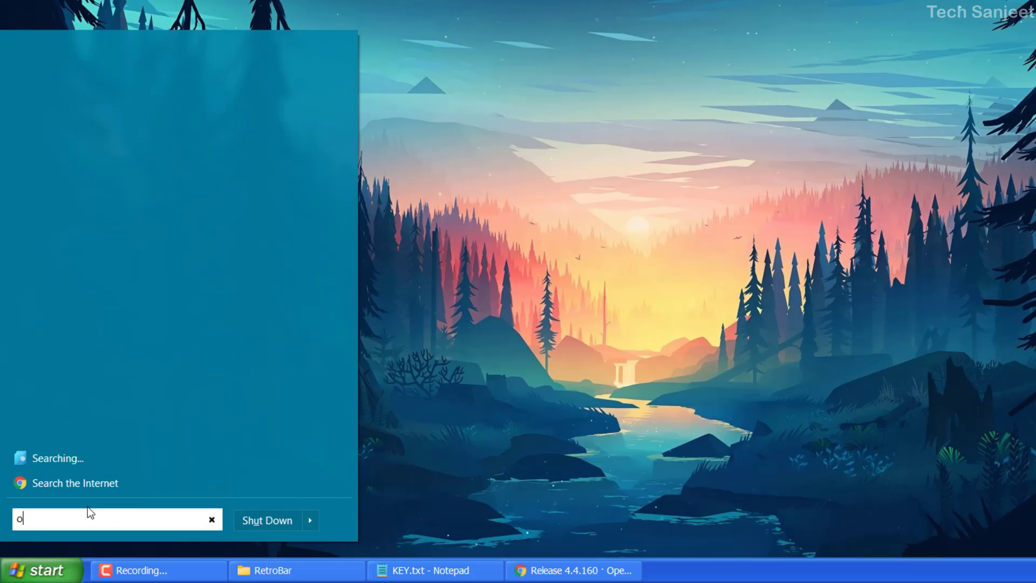
type("pen")
- In Open-Shell Menu Settings, apply the classic two-column style with the Windows XP Luna skin
left_click(155, 93)
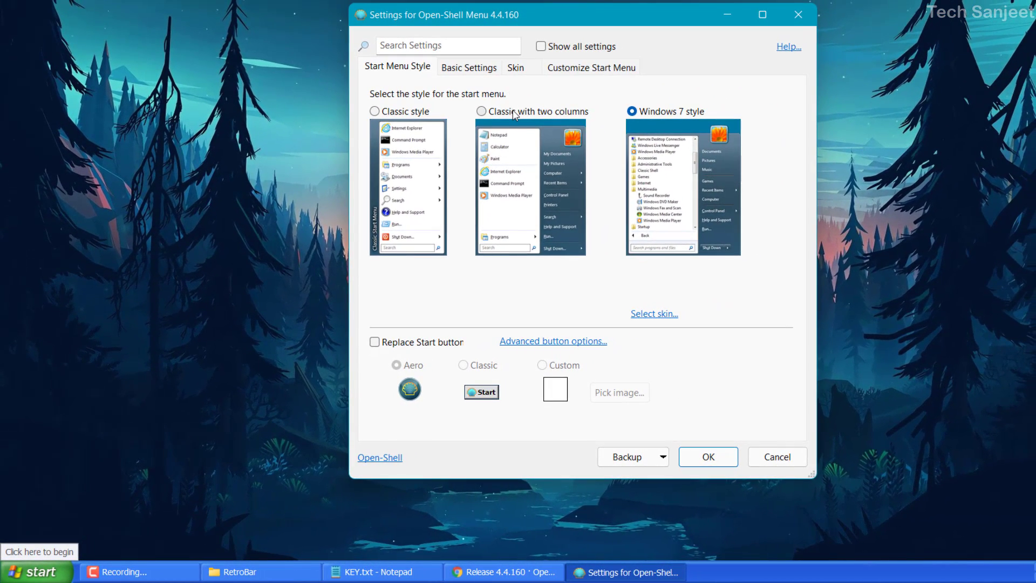
left_click(513, 114)
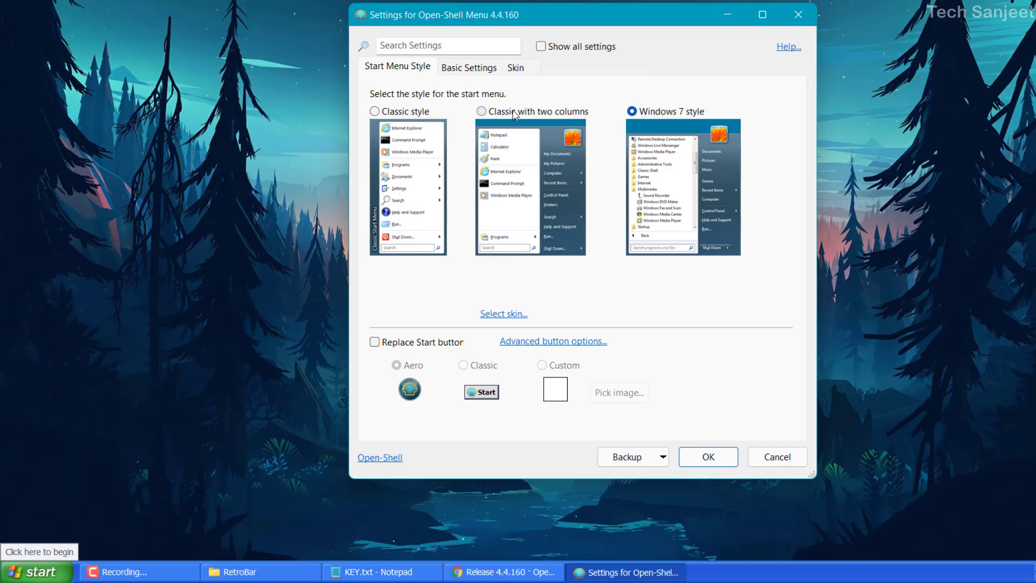
left_click(510, 319)
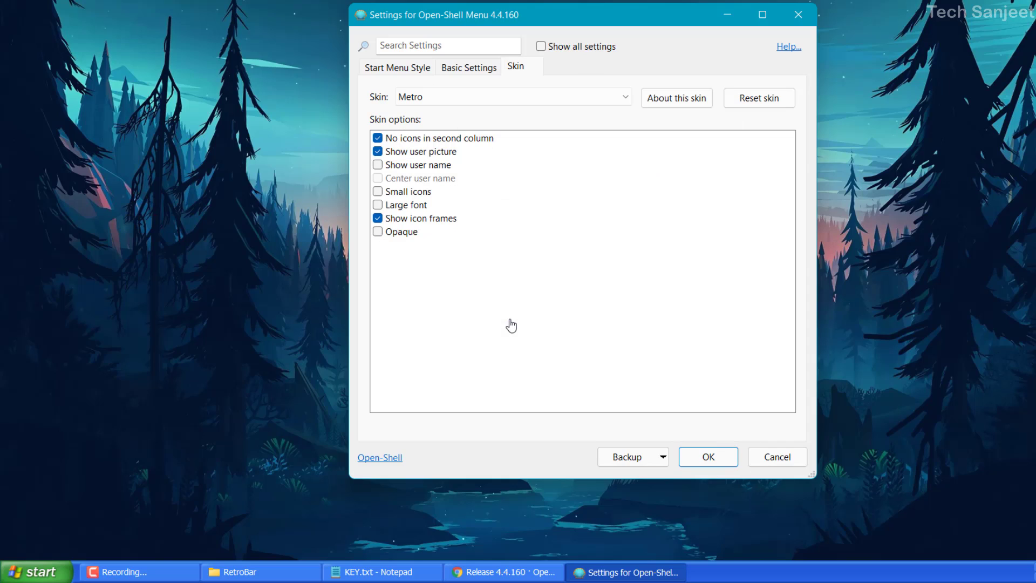
left_click(523, 102)
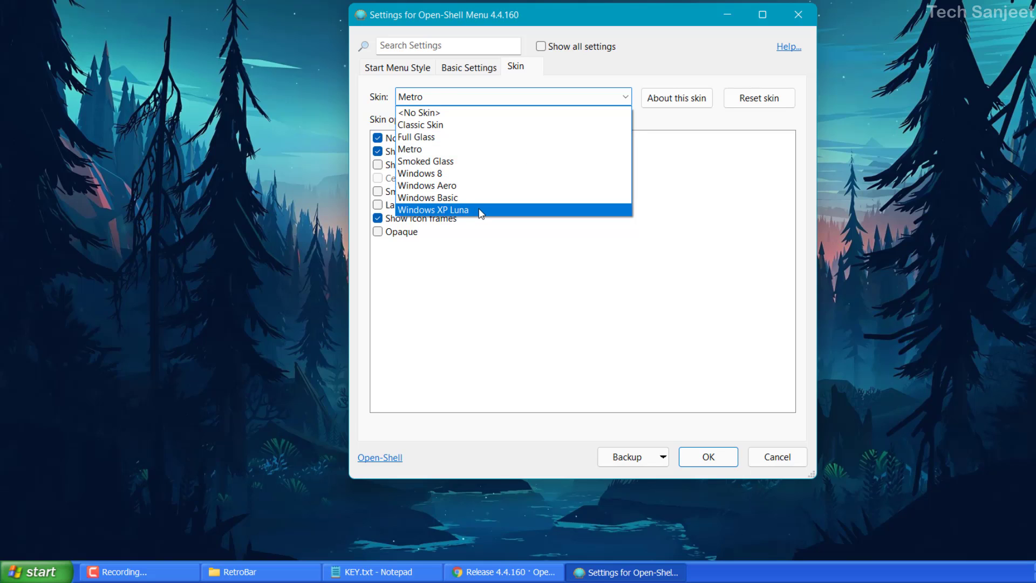
left_click(480, 212)
left_click(708, 456)
left_click(47, 572)
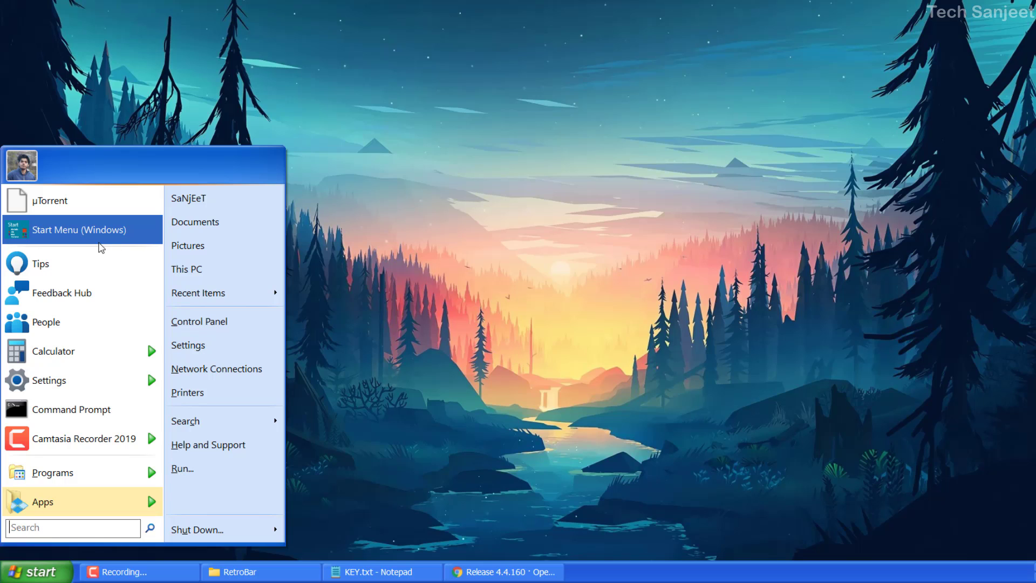
- Turn off 'No icons in second column' and reopen the start menu to check the icons
left_click(89, 236)
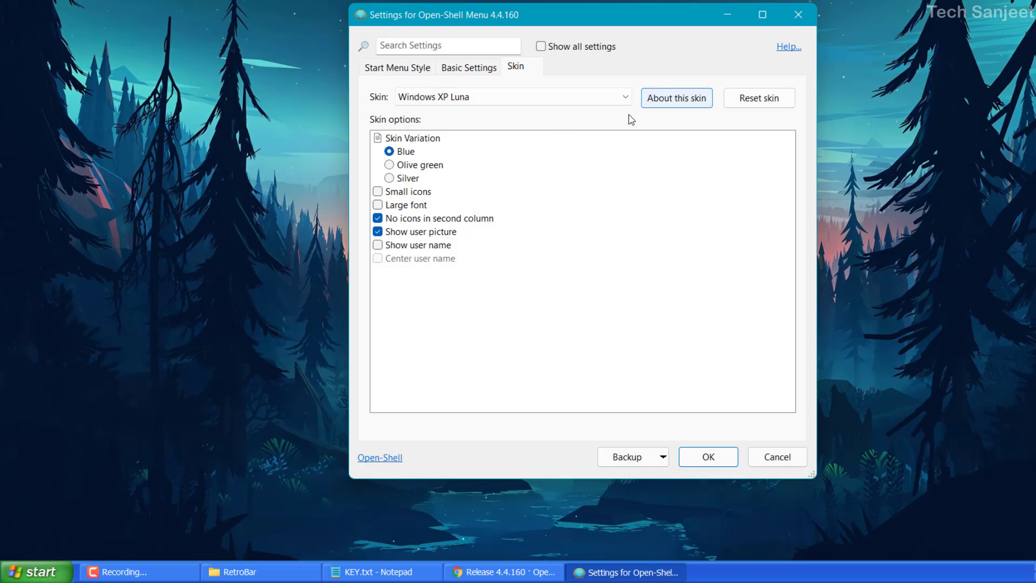
left_click(43, 575)
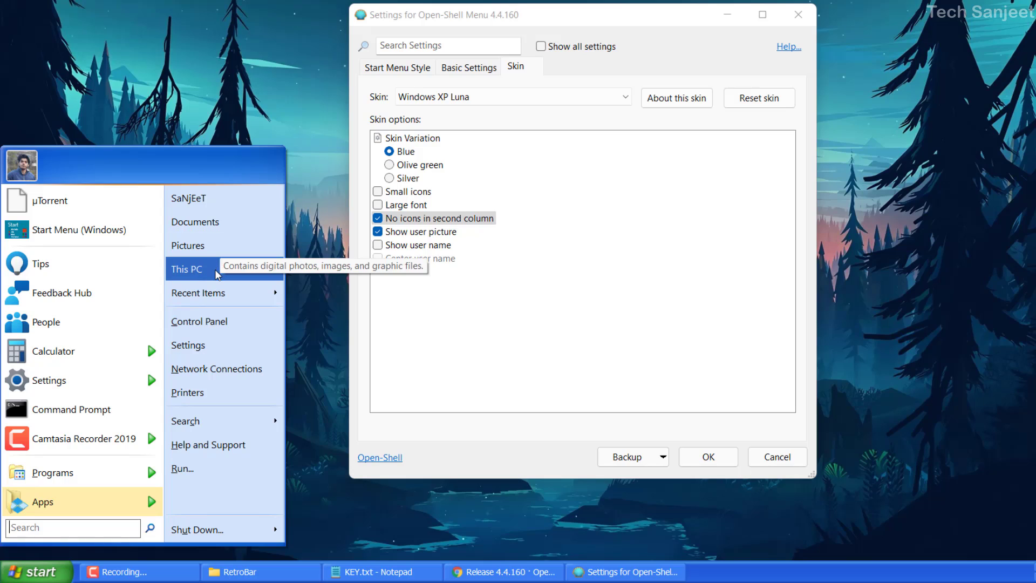
mouse_move(220, 293)
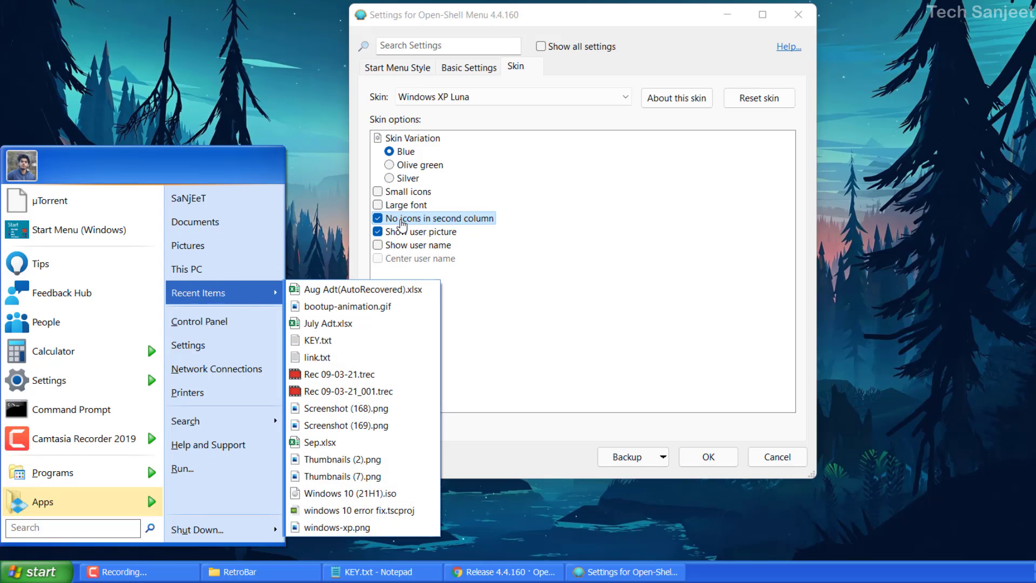
left_click(402, 223)
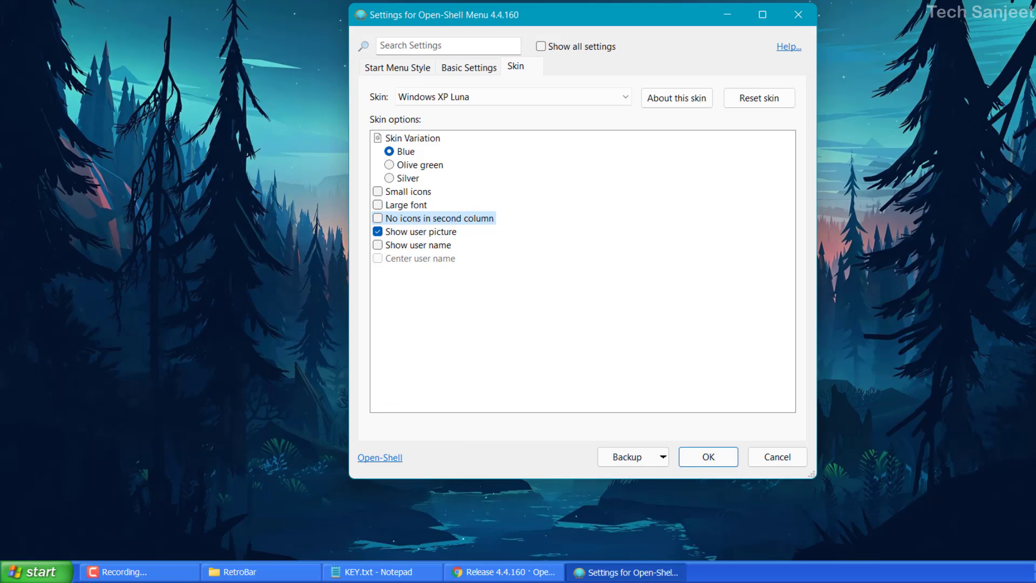
left_click(35, 571)
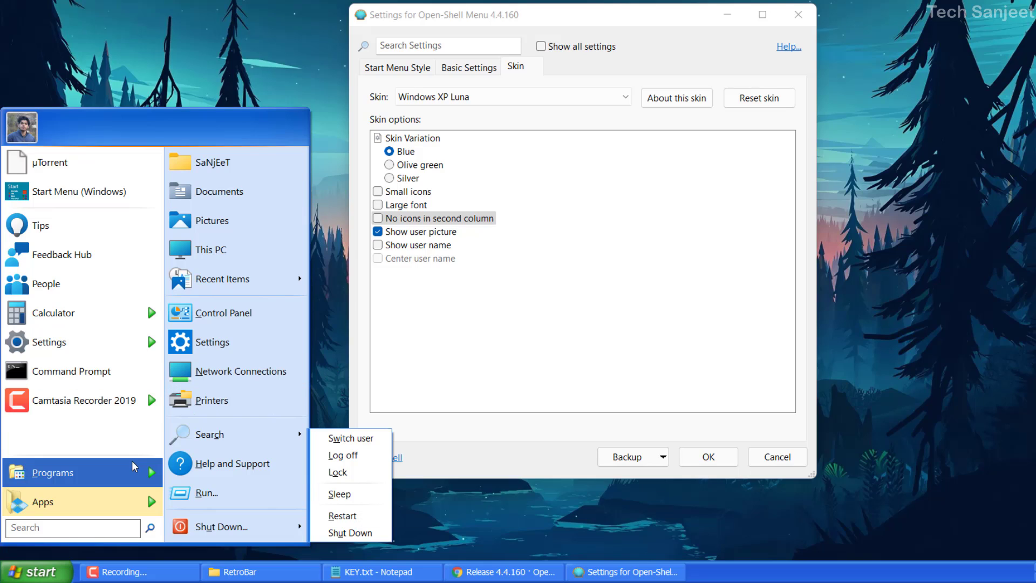
mouse_move(53, 471)
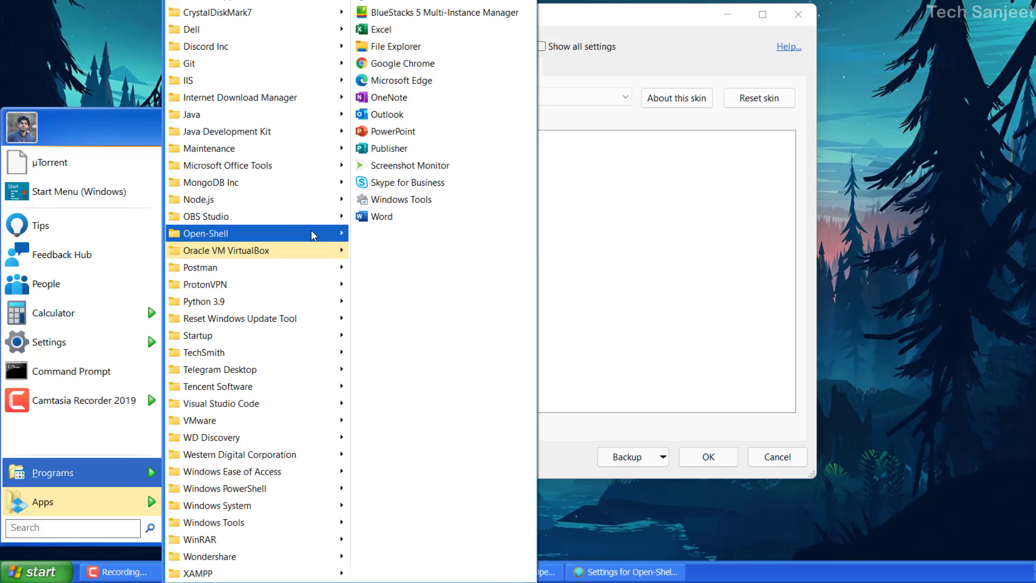
mouse_move(200, 267)
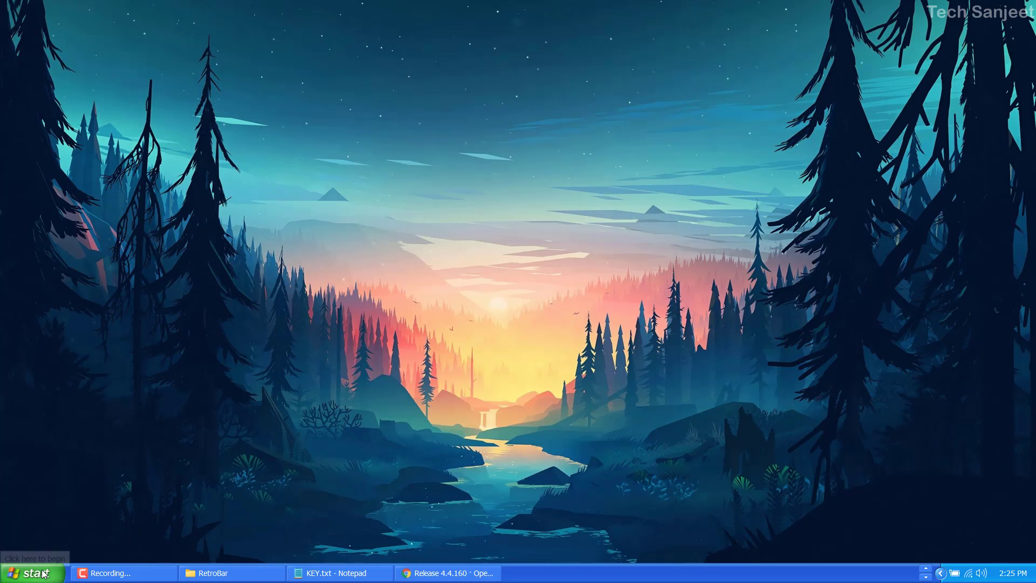
left_click(44, 573)
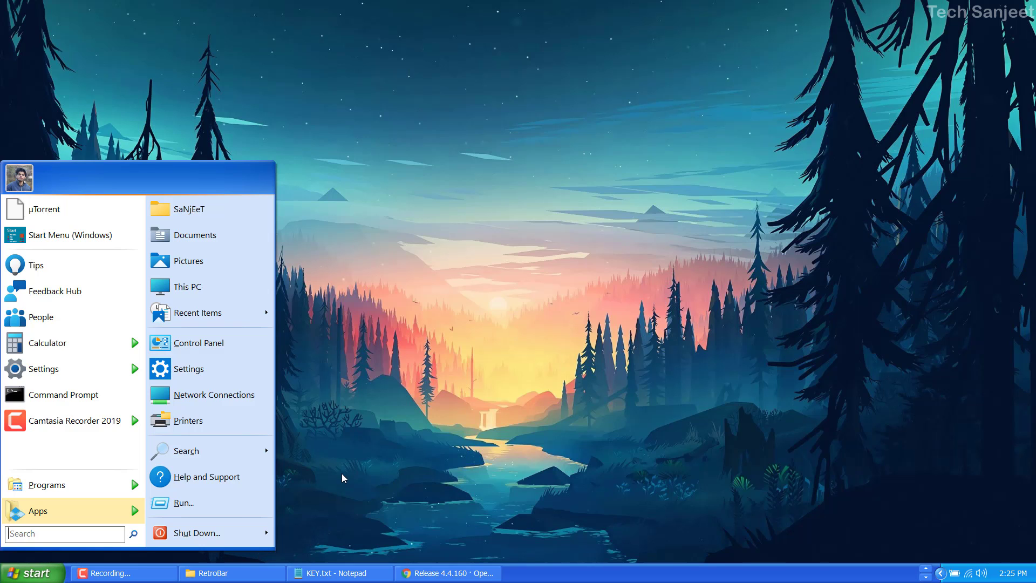
- Launch regedit and expand HKEY_CURRENT_USER\Software\Microsoft
key("super+r")
type("re")
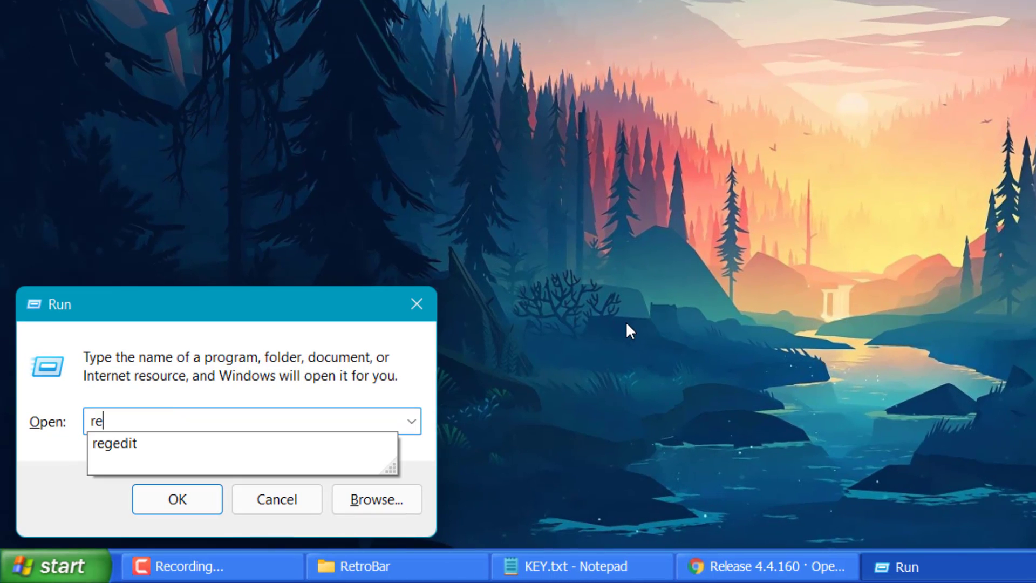
key("Down")
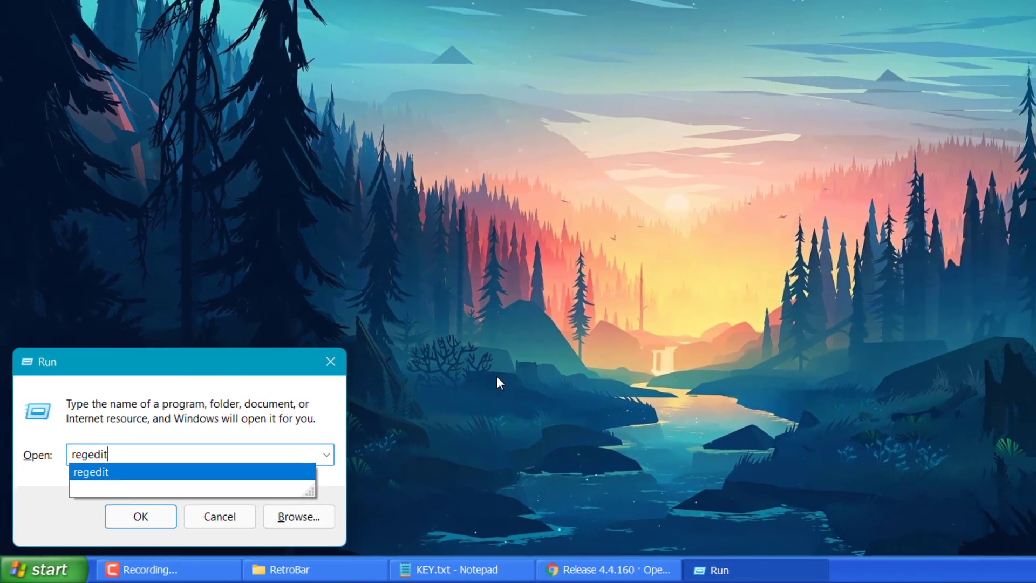
key("Return")
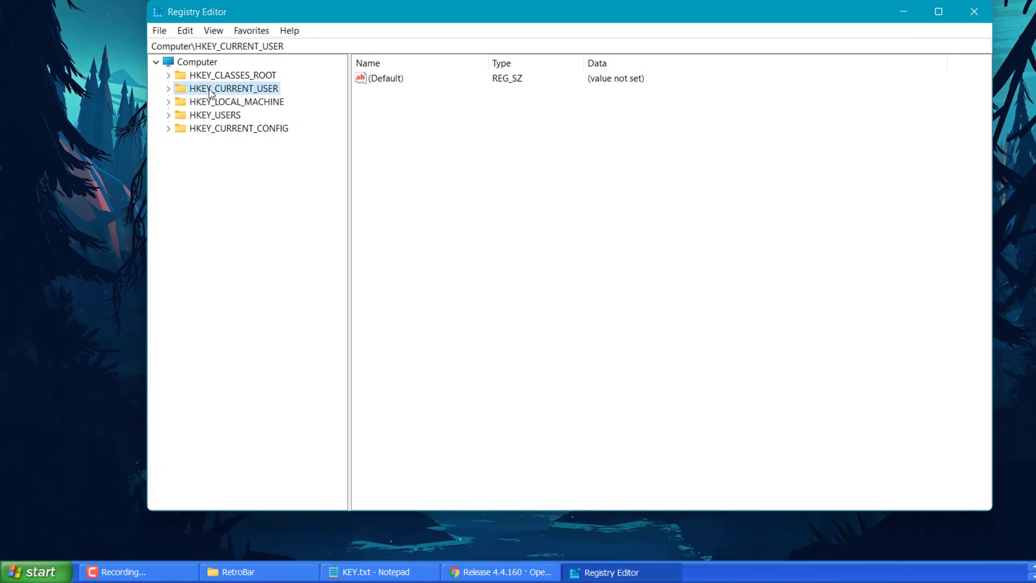
double_click(209, 90)
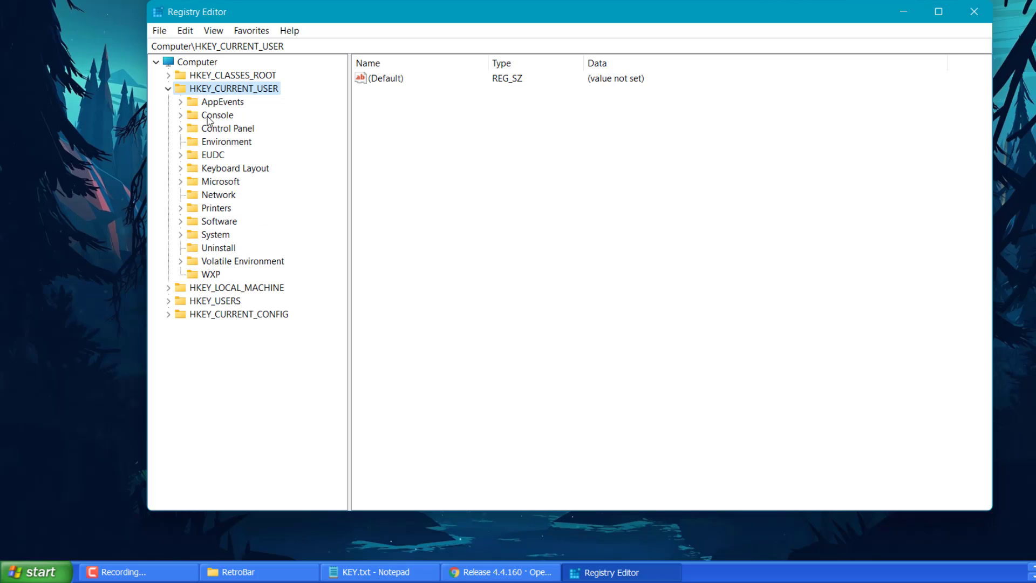
double_click(218, 221)
scroll(255, 274, "down", 4)
scroll(251, 286, "down", 7)
scroll(250, 286, "down", 4)
type("microsoft")
key("Right")
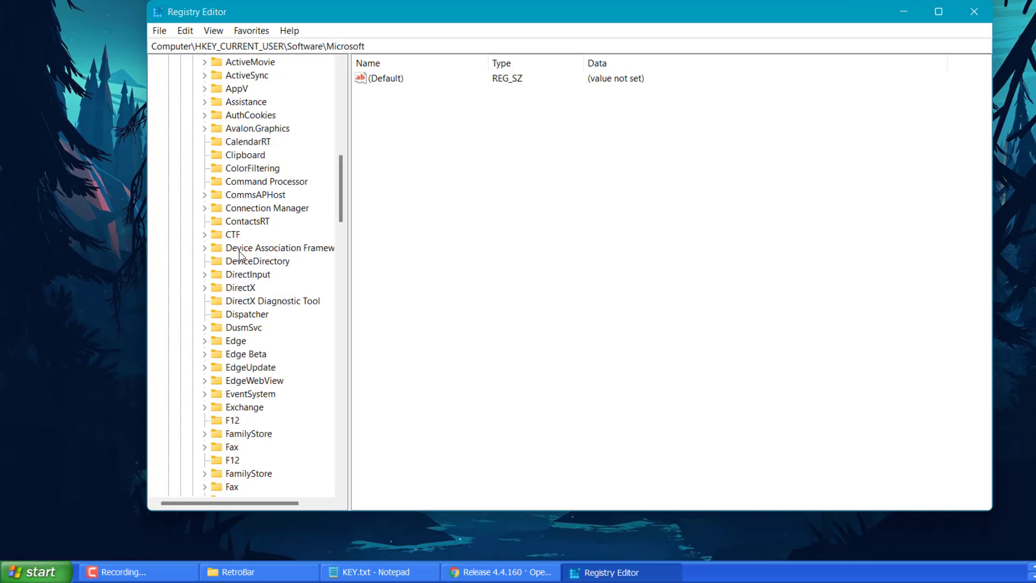
- Navigate down through Windows\CurrentVersion\Explorer and select the Advanced key
scroll(236, 259, "down", 2)
scroll(236, 259, "down", 5)
scroll(243, 281, "down", 3)
type("windows")
key("Right")
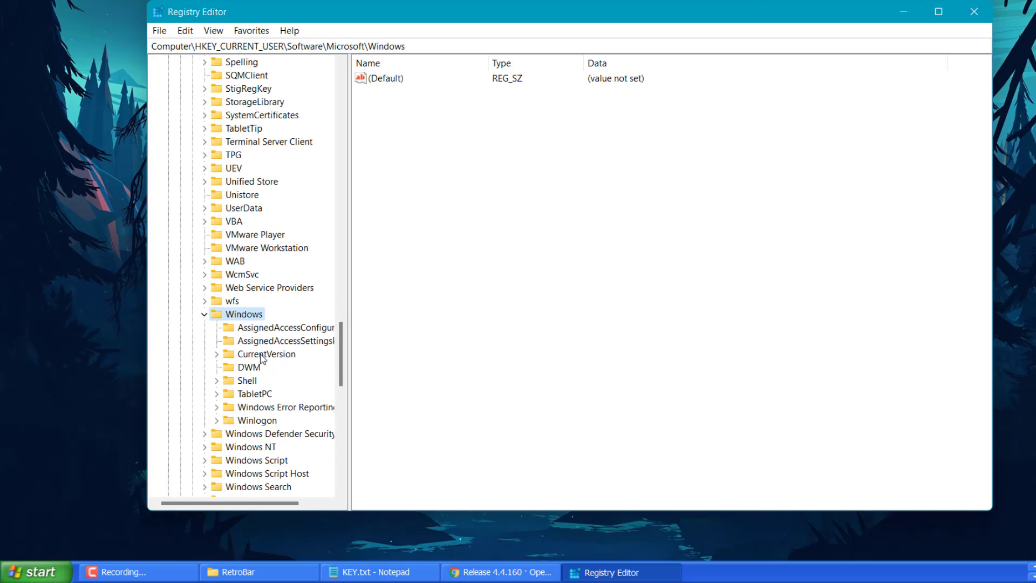
double_click(261, 355)
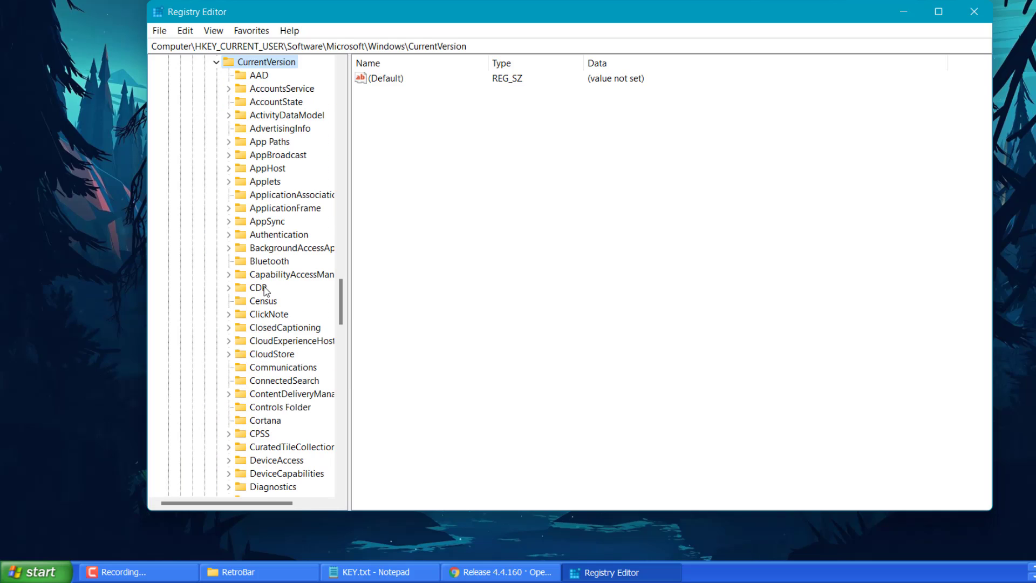
scroll(264, 186, "up", 2)
scroll(275, 240, "down", 3)
scroll(271, 280, "down", 3)
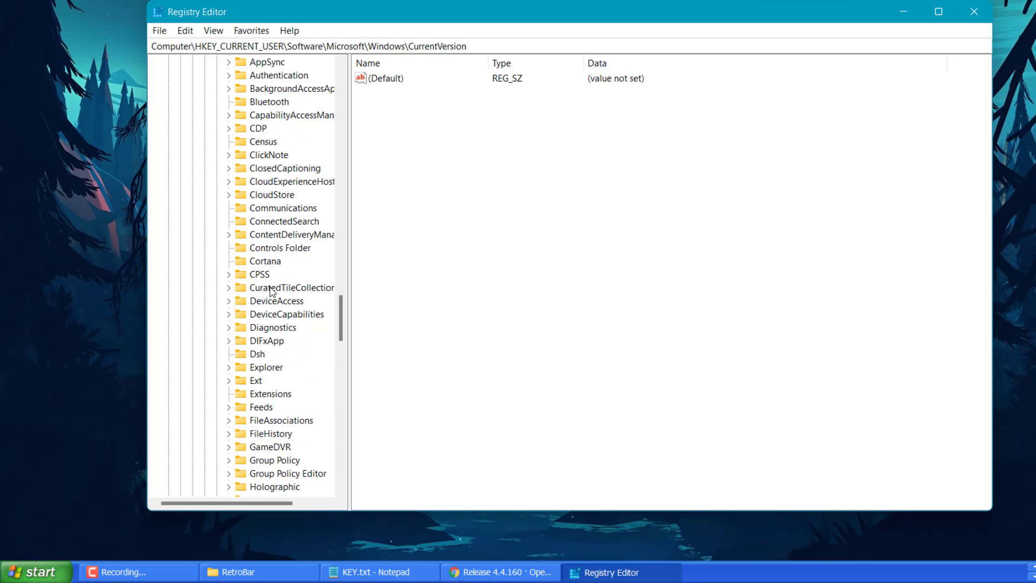
type("explorer")
key("Right")
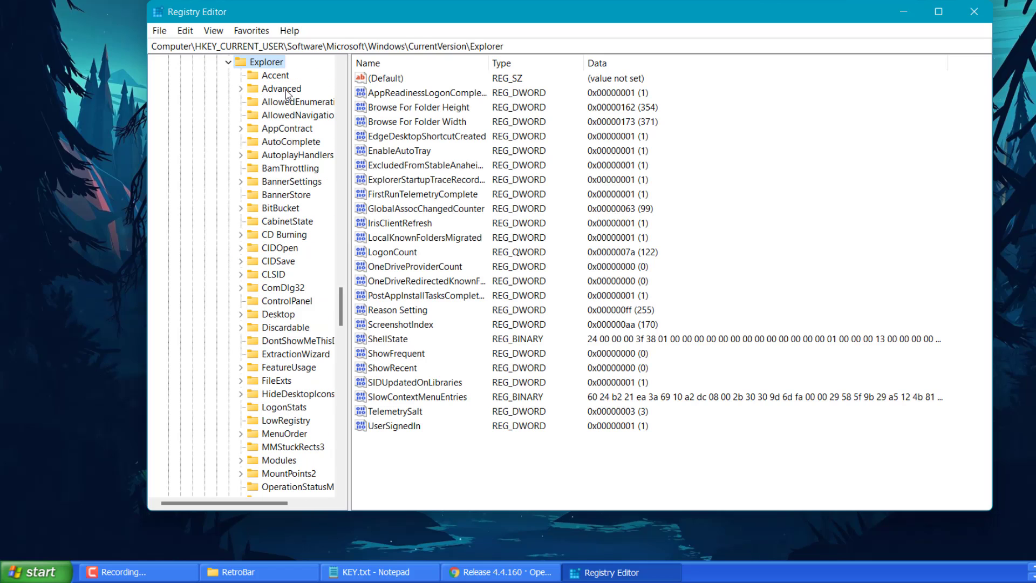
left_click(281, 89)
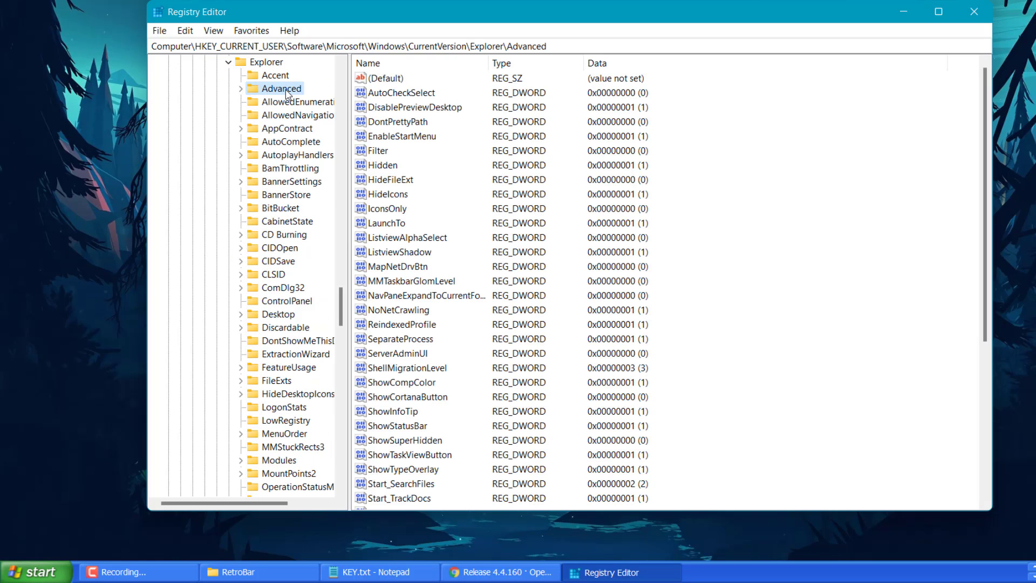
- Create a new DWORD (32-bit) value named TaskbarSi and open it for editing
right_click(749, 291)
mouse_move(783, 296)
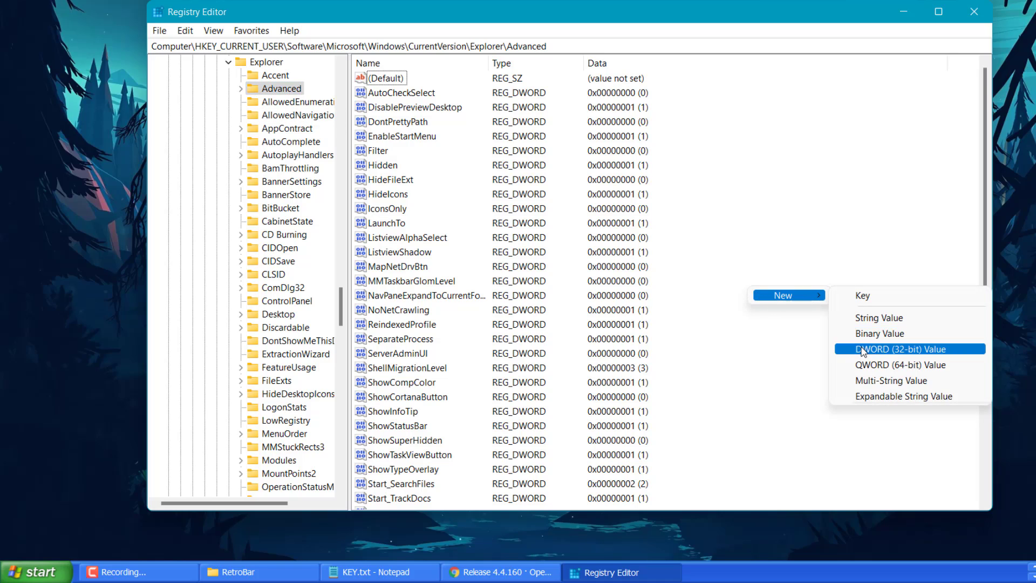
left_click(863, 351)
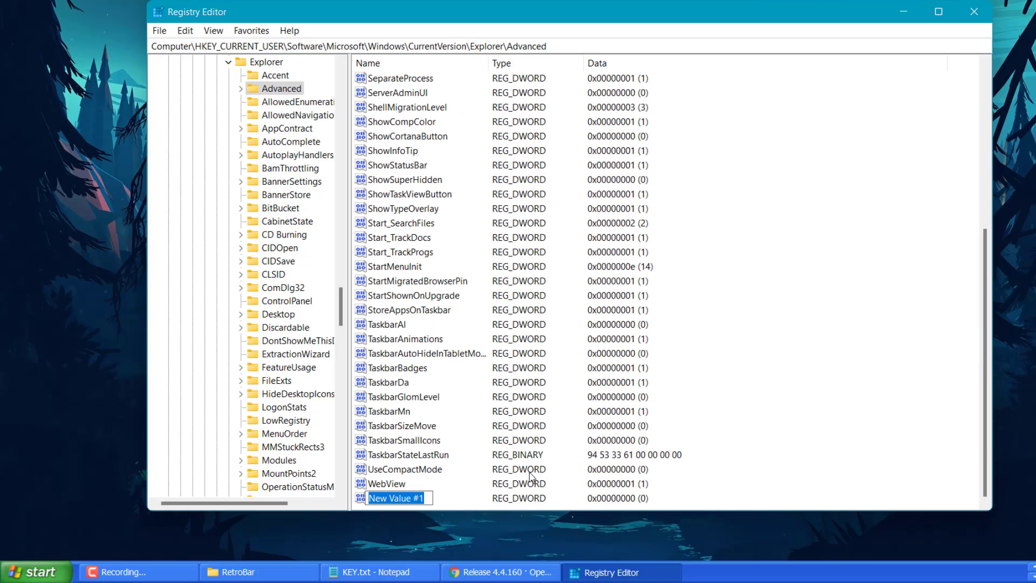
type("TaskbarSi")
key("Return")
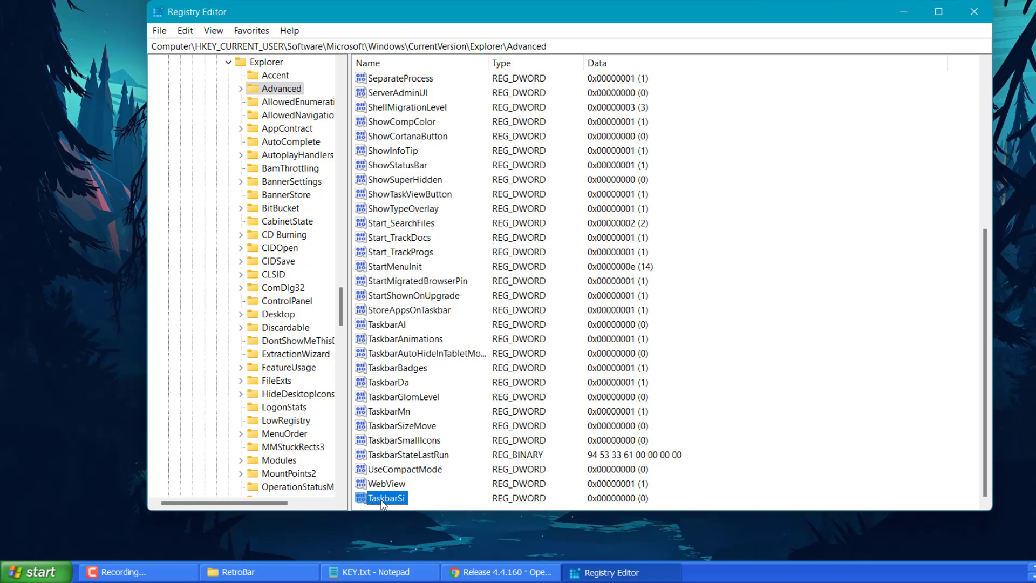
double_click(383, 499)
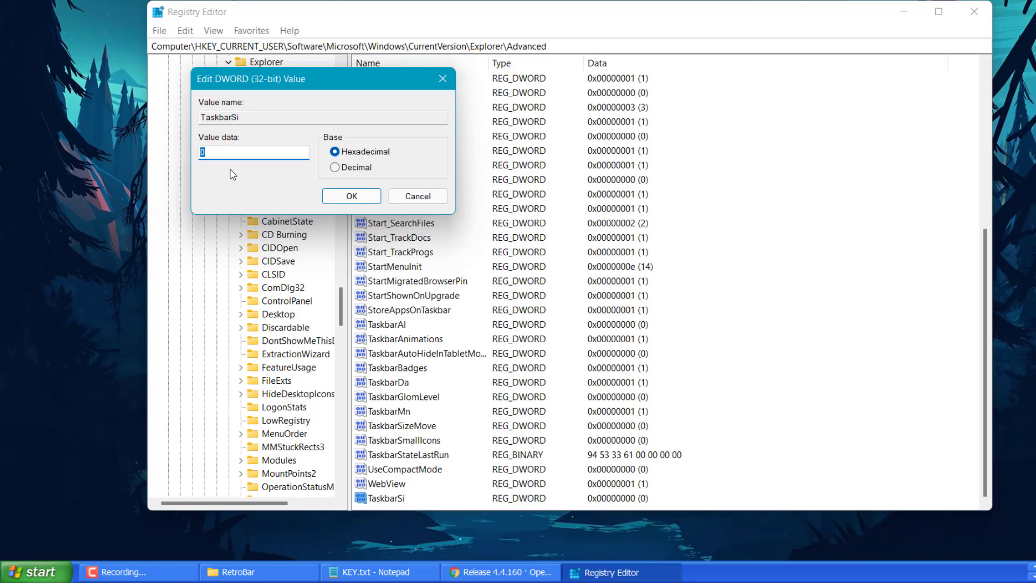
- Save TaskbarSi as 0, then restart Windows Explorer from Task Manager
left_click(332, 197)
key("super+d")
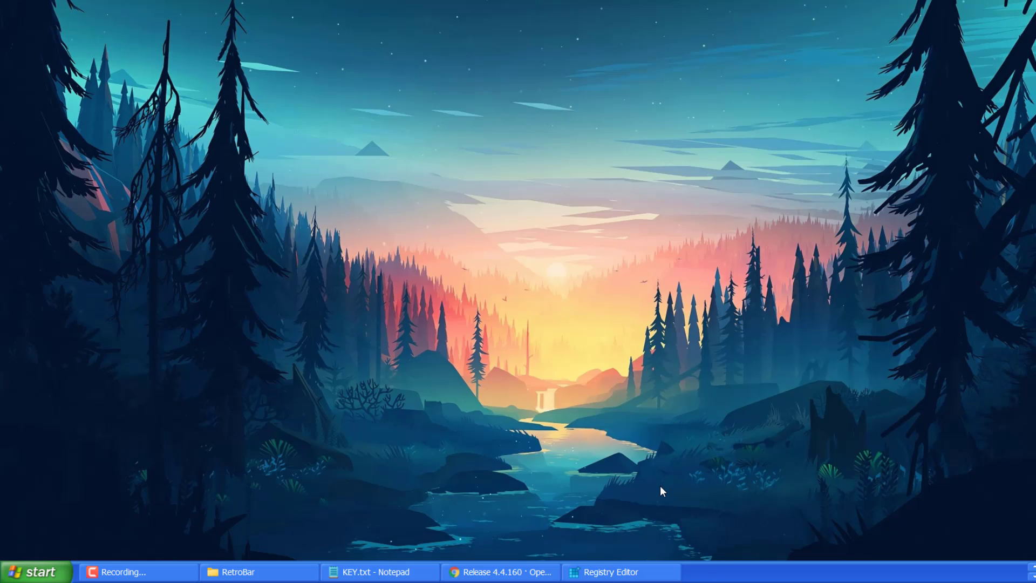
right_click(731, 563)
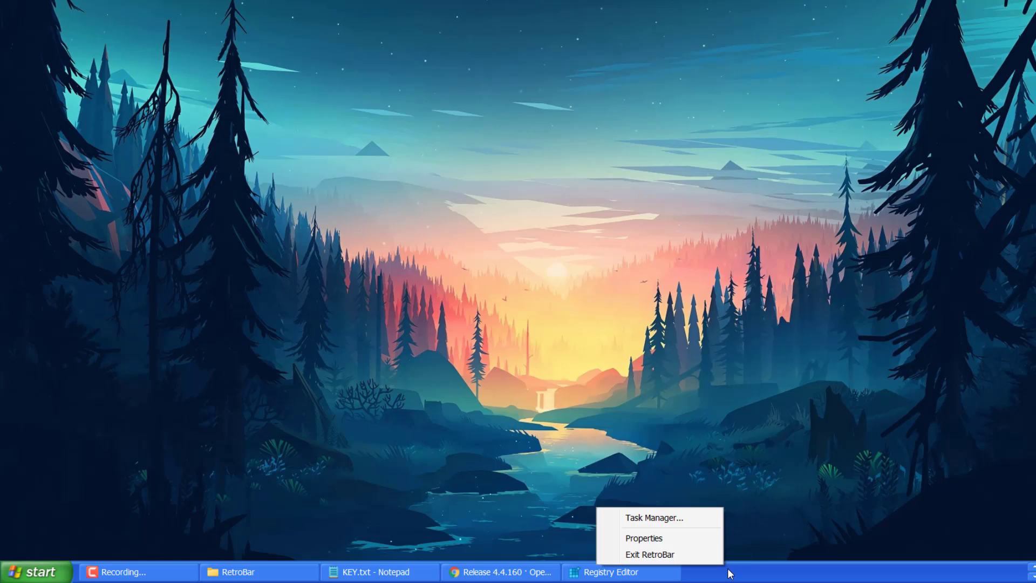
left_click(672, 519)
right_click(277, 171)
right_click(309, 251)
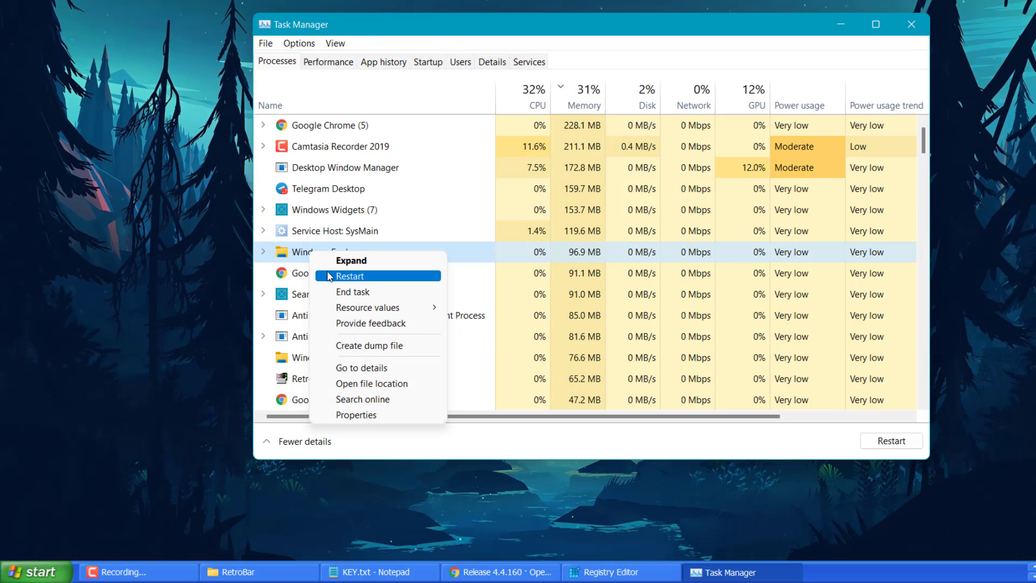
left_click(332, 276)
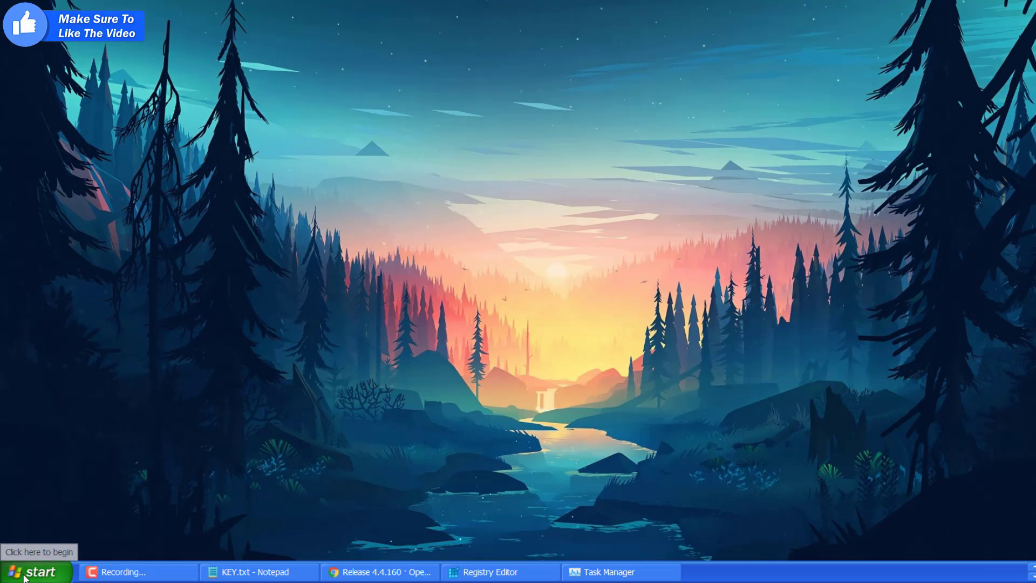
- Set the blue swirl AAWallpapers image as wallpaper, close RetroBar Properties, and expand the tray icons
left_click(24, 577)
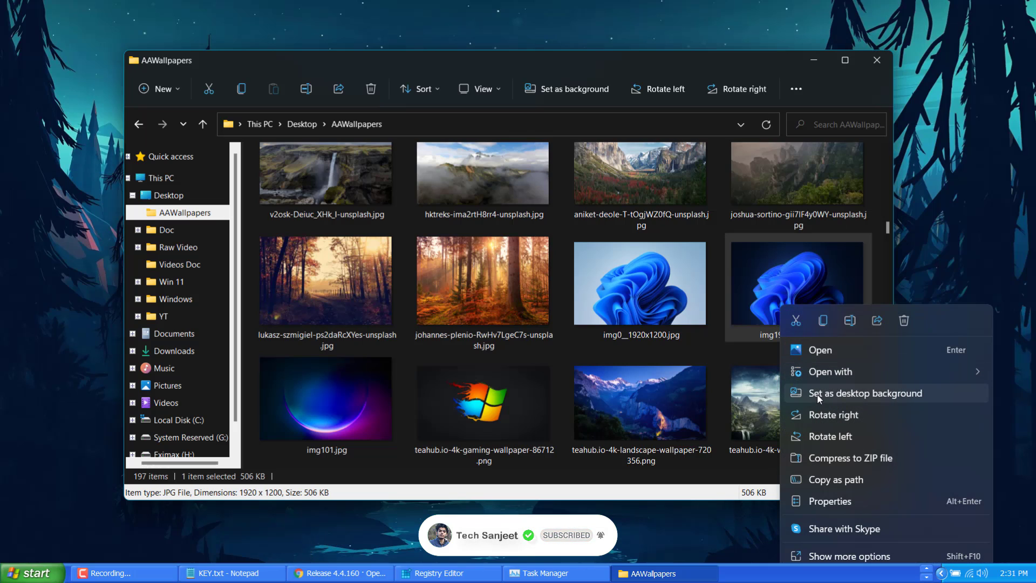
left_click(817, 394)
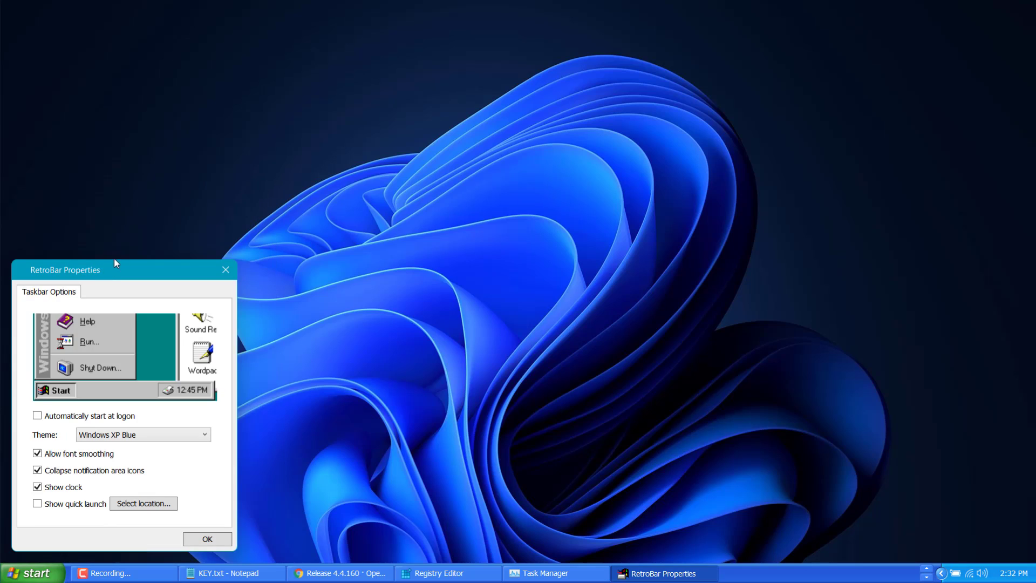
left_click(226, 270)
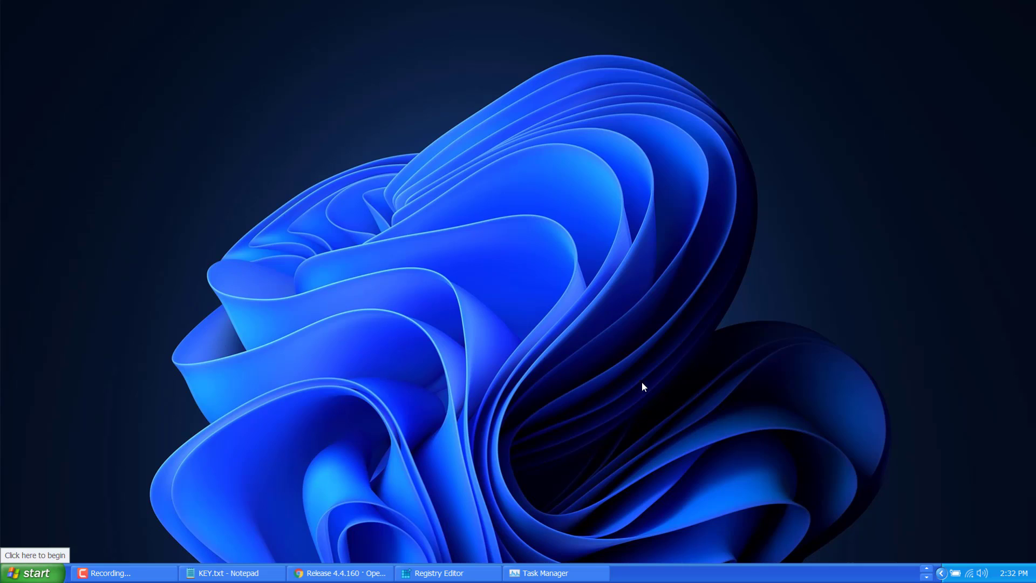
left_click(942, 573)
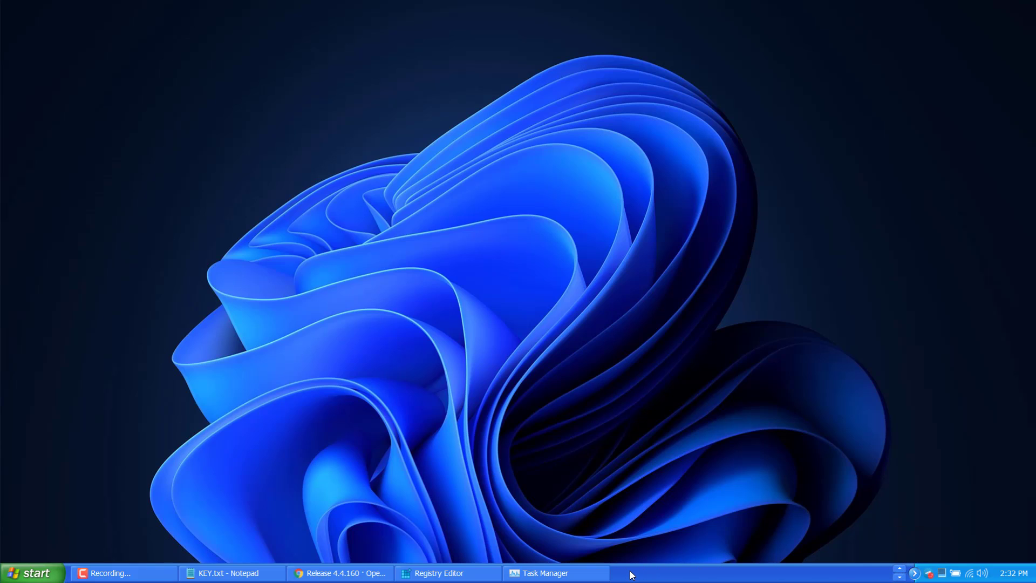